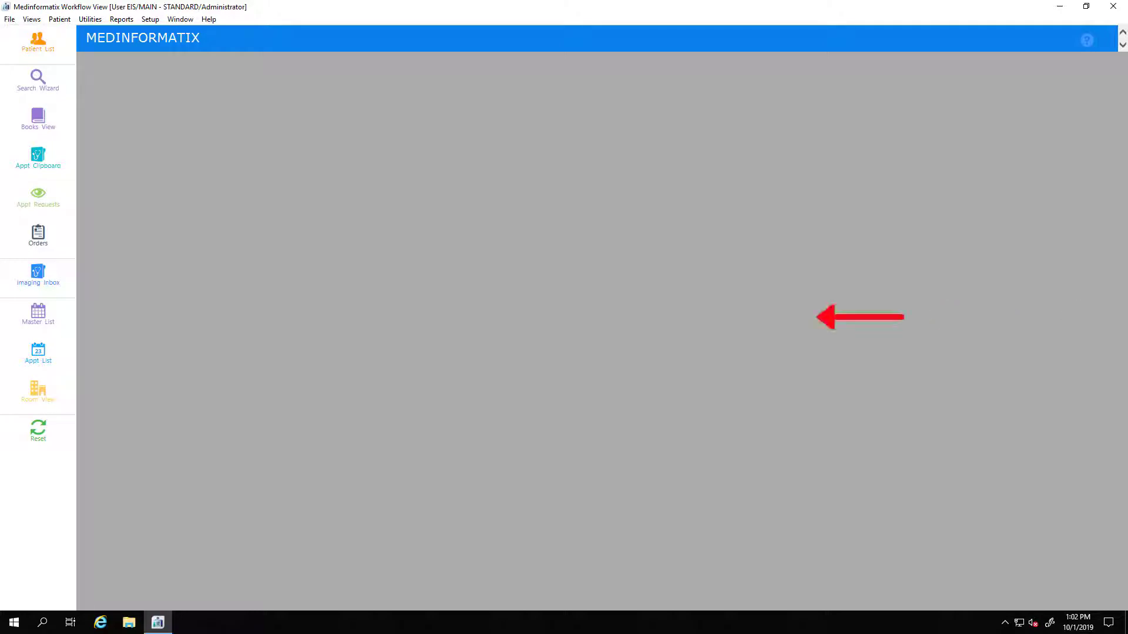
# - Open the Master Appointment List and browse from the previous day, 9/30/2019, forward to 10/2/2019
pyautogui.click(38, 316)
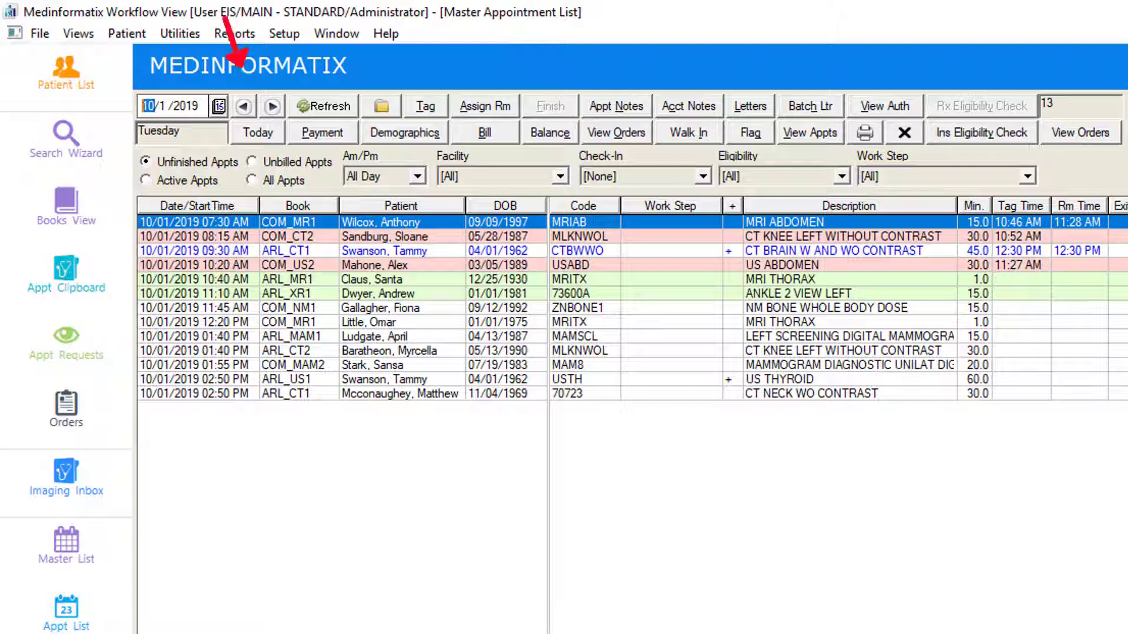
pyautogui.click(243, 106)
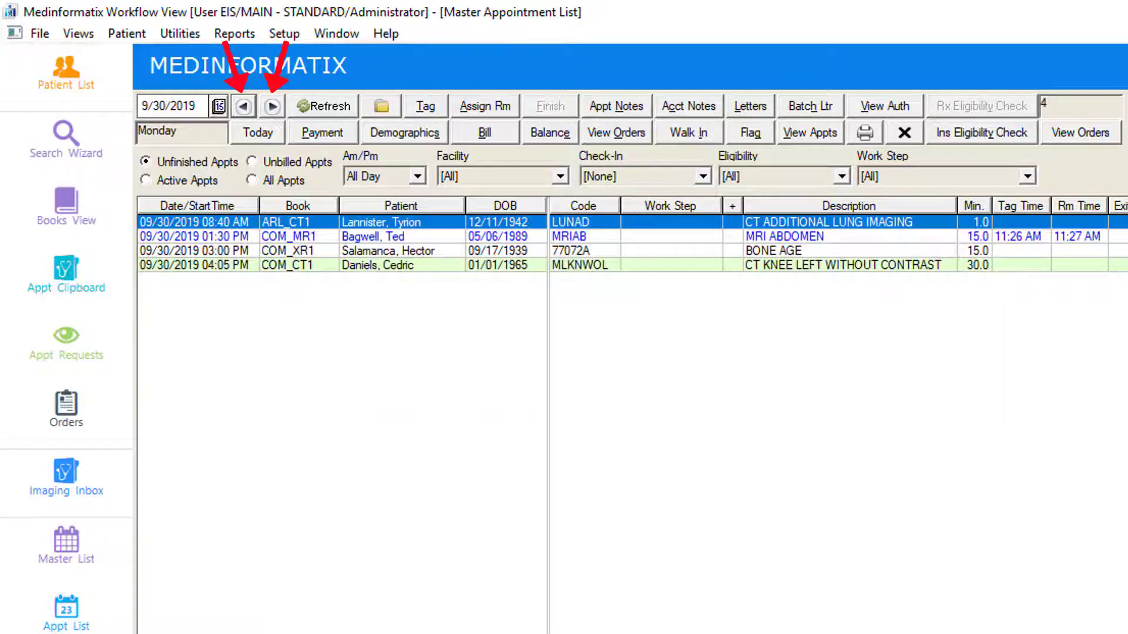
pyautogui.click(271, 107)
pyautogui.click(272, 106)
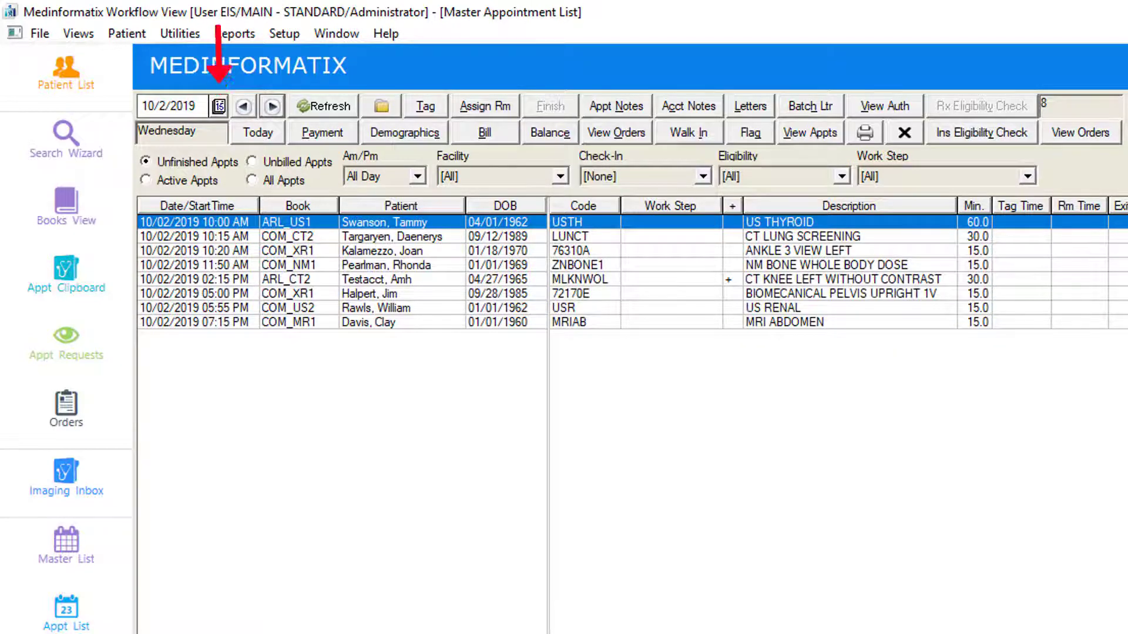
# - Show the appointments for October 30, 2019 using the calendar, and return the list to today's date
pyautogui.click(218, 105)
pyautogui.click(109, 527)
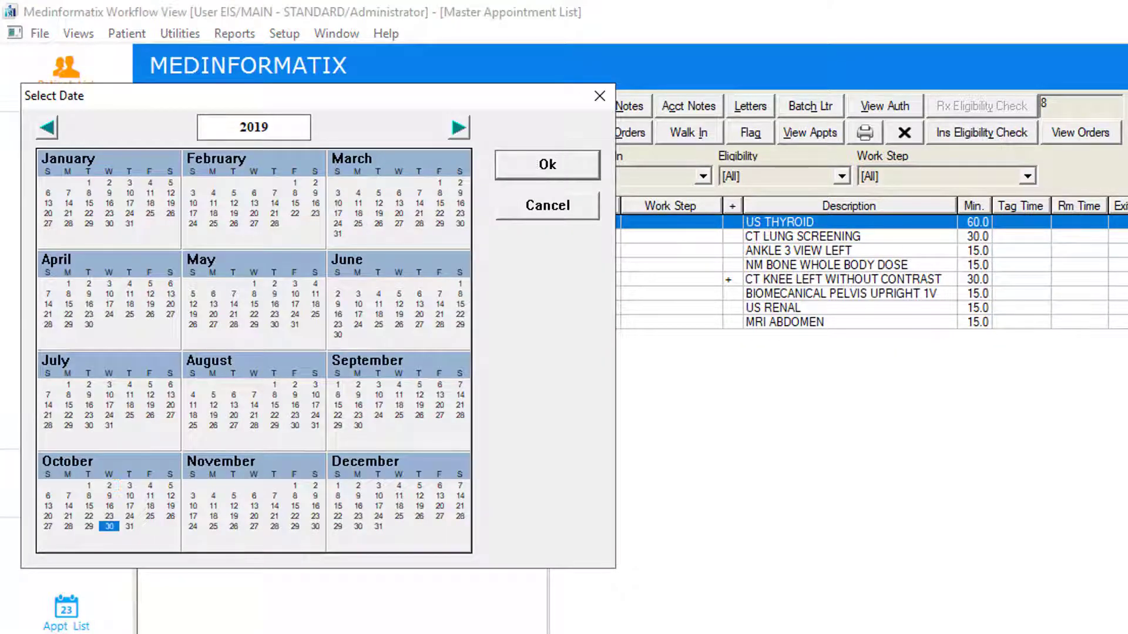
pyautogui.click(547, 164)
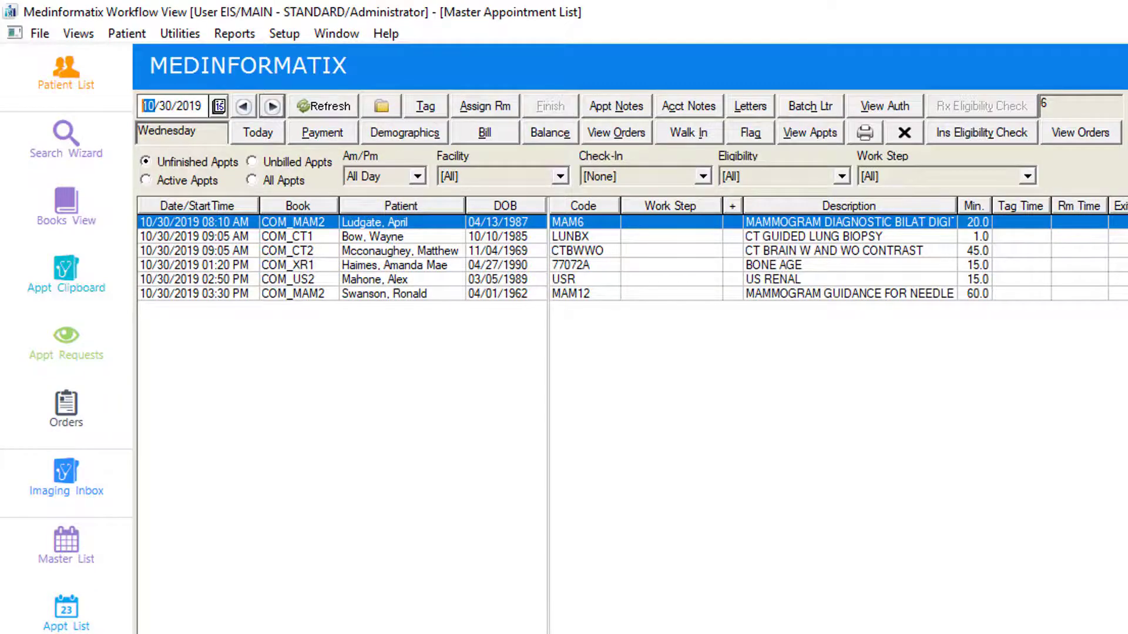
pyautogui.click(258, 132)
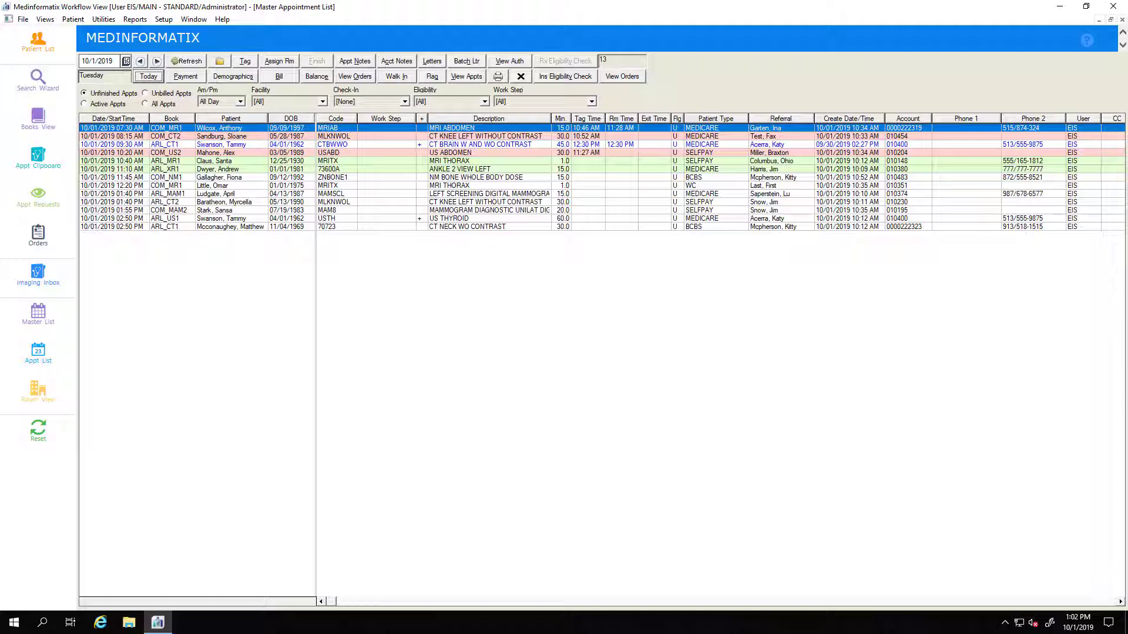
# - Lock the Account column in the appointment list's column settings and apply the change
pyautogui.rightClick(446, 285)
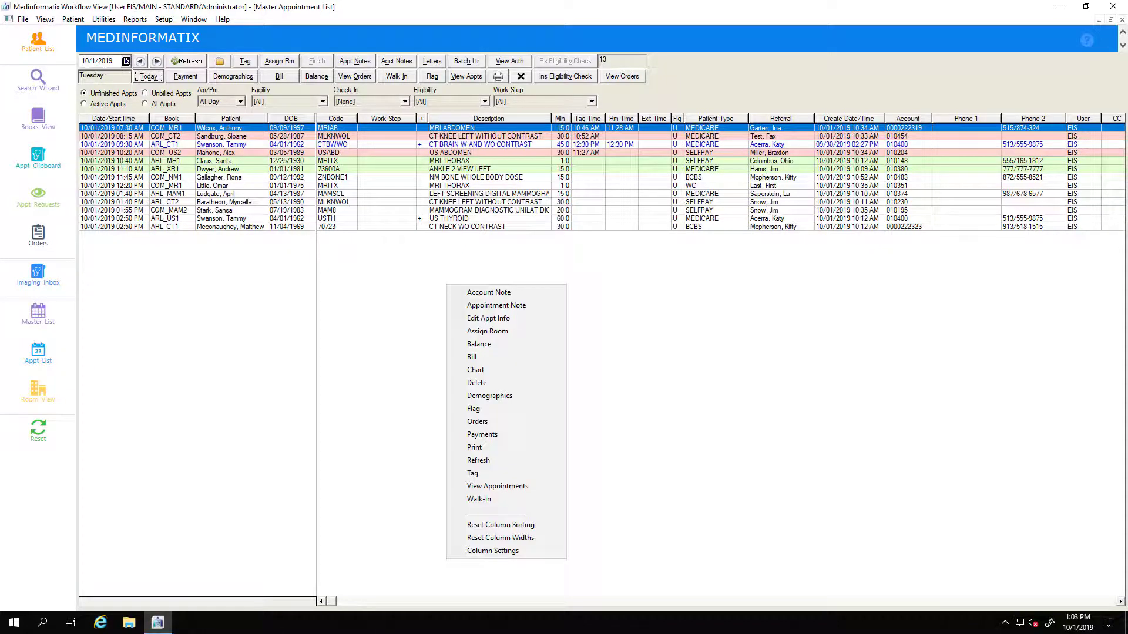
pyautogui.click(493, 550)
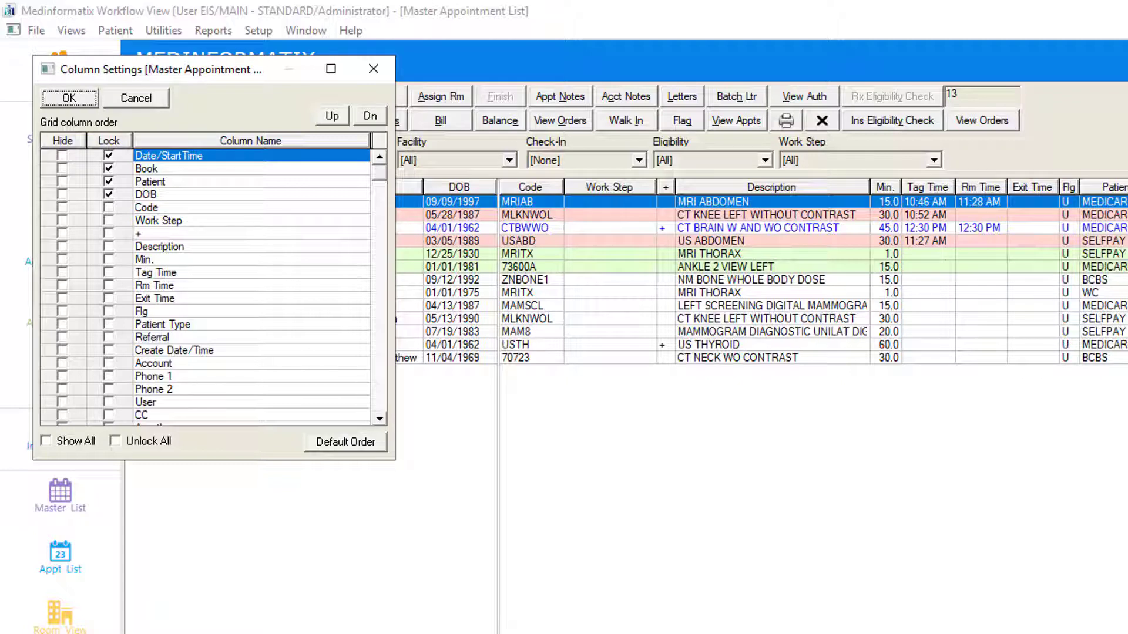
pyautogui.scroll(-4, 205, 285)
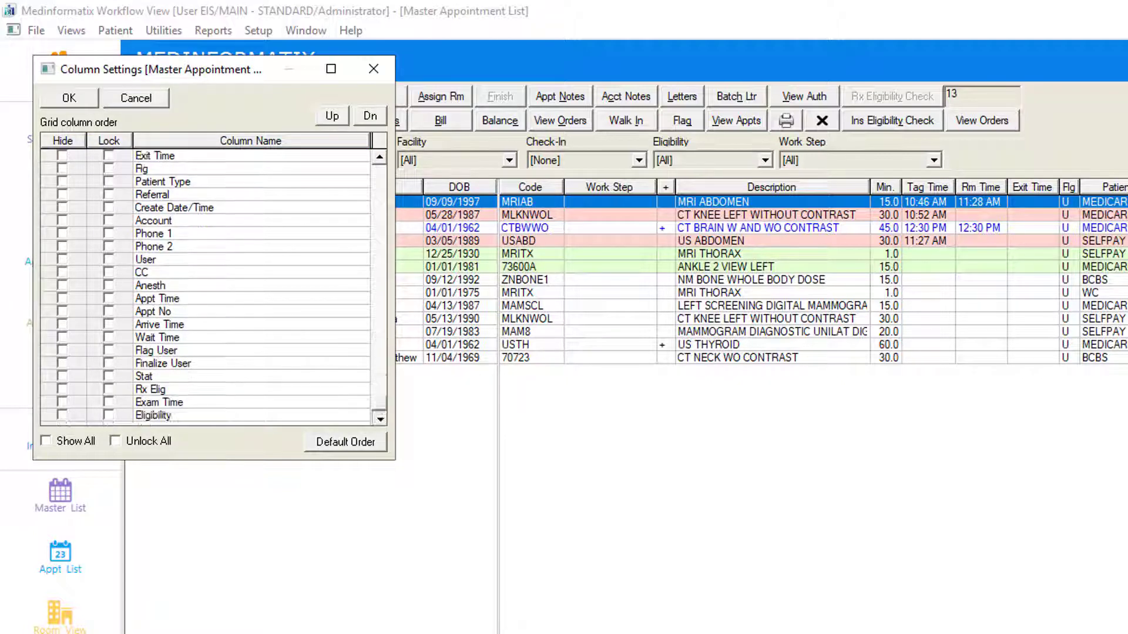
pyautogui.click(108, 220)
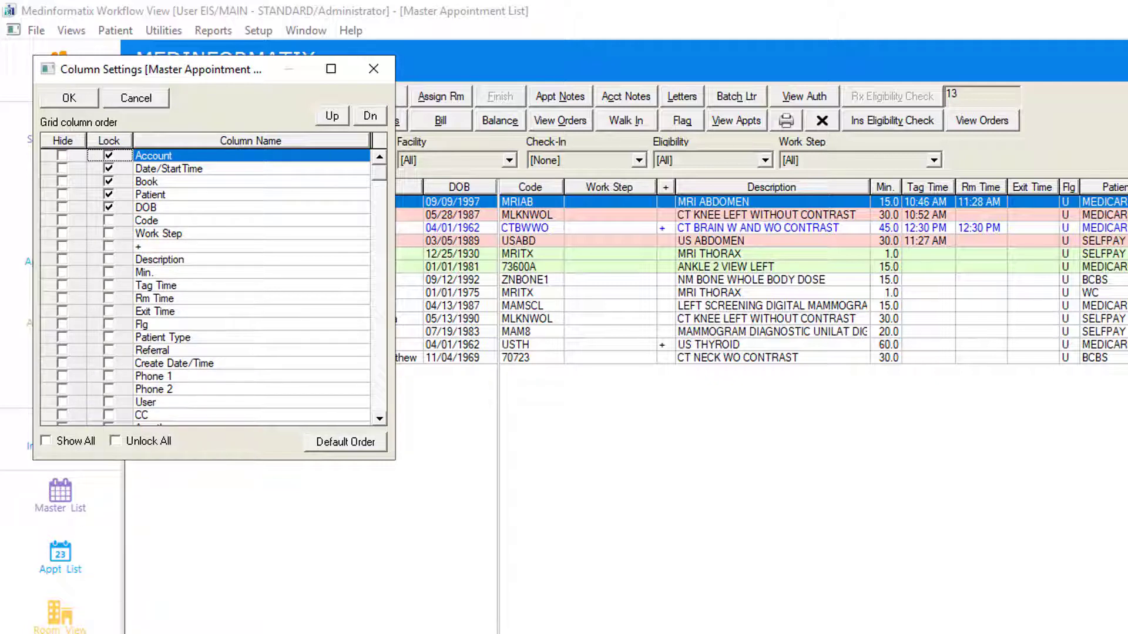
pyautogui.press('Return')
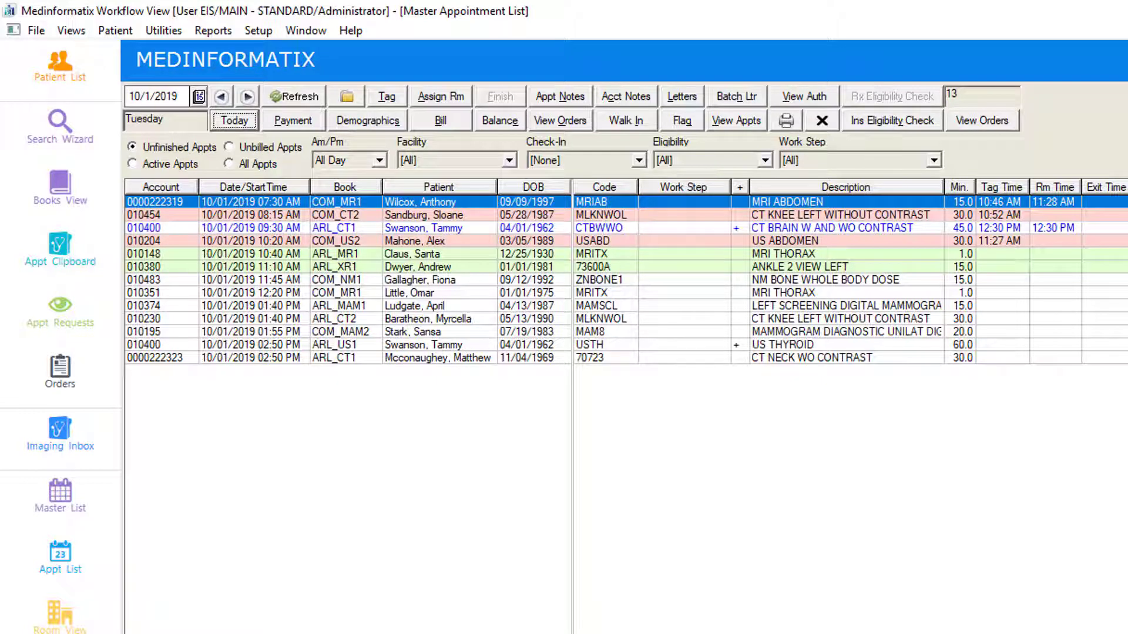
# - Move the DOB column one place up, ahead of Patient, in the column settings and apply the new order
pyautogui.rightClick(654, 578)
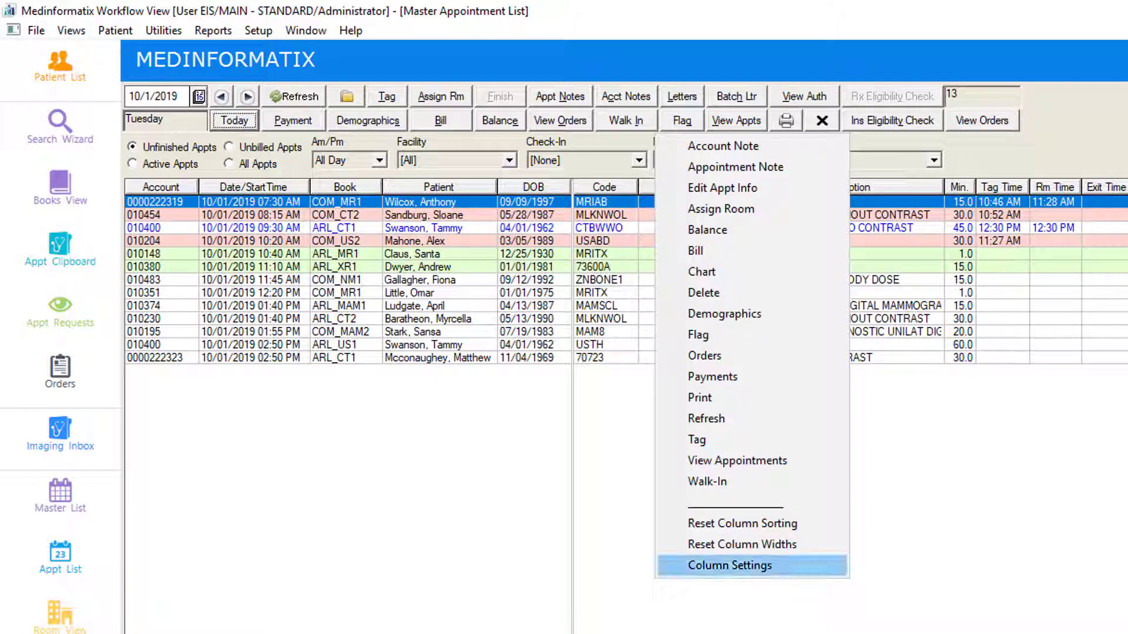
pyautogui.click(730, 565)
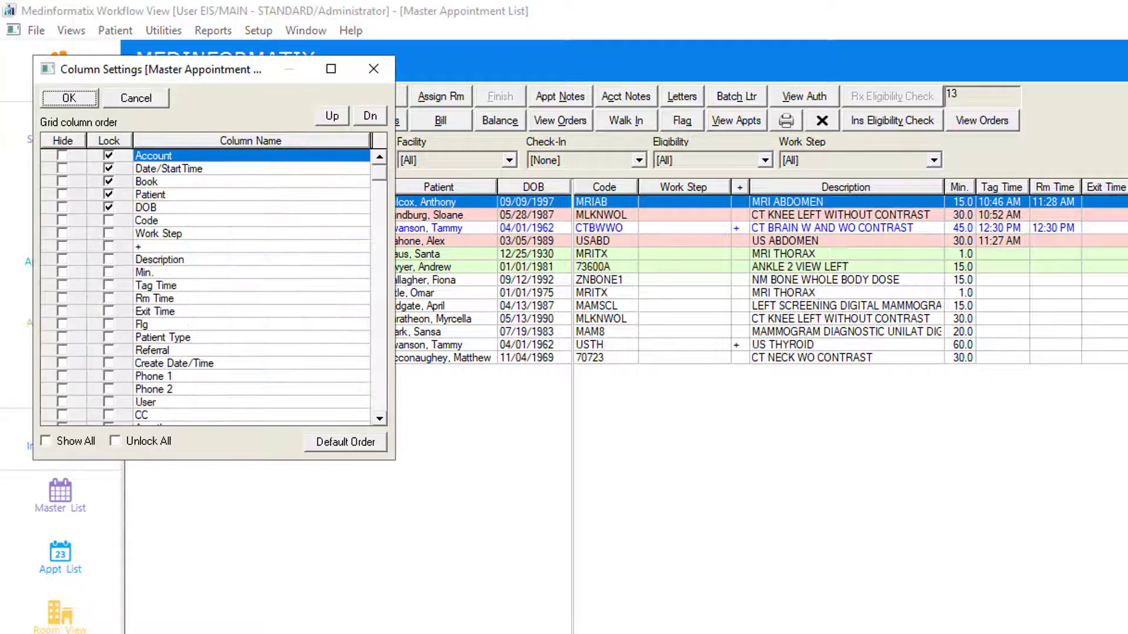
pyautogui.click(251, 207)
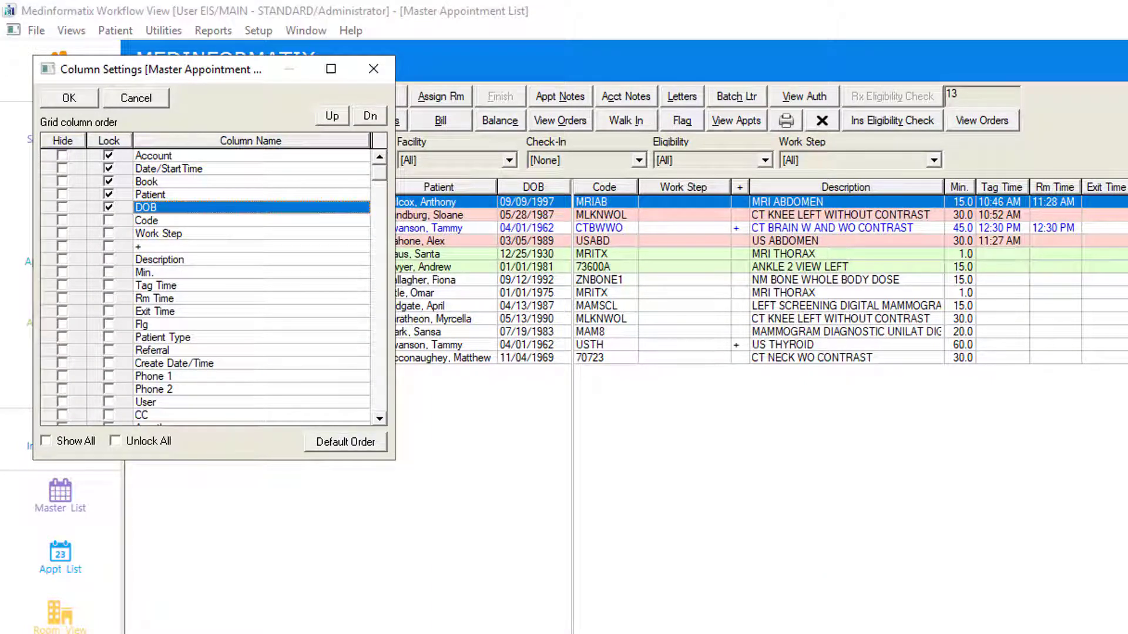
pyautogui.click(332, 115)
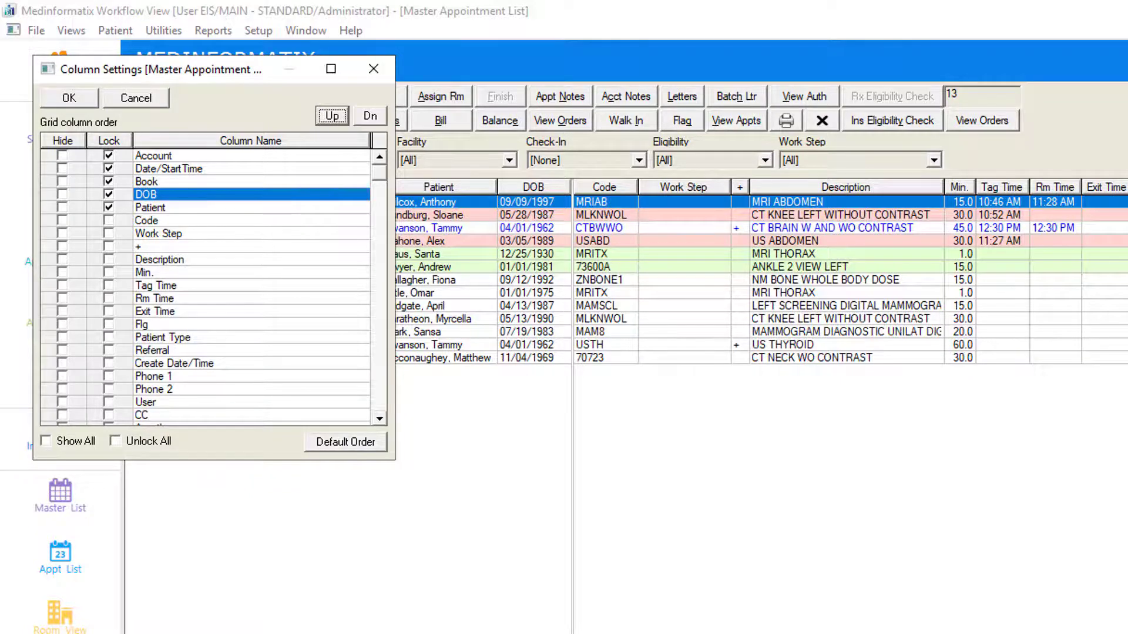
pyautogui.click(69, 98)
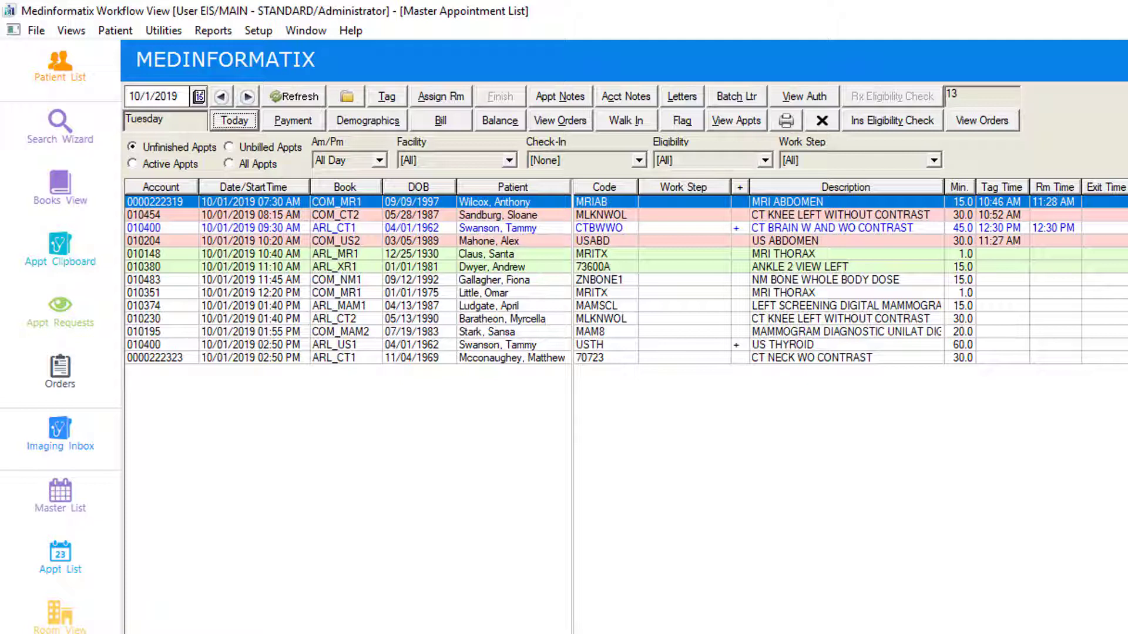
# - View the active, all and unbilled appointments in turn, and return the list to unfinished appointments
pyautogui.click(134, 164)
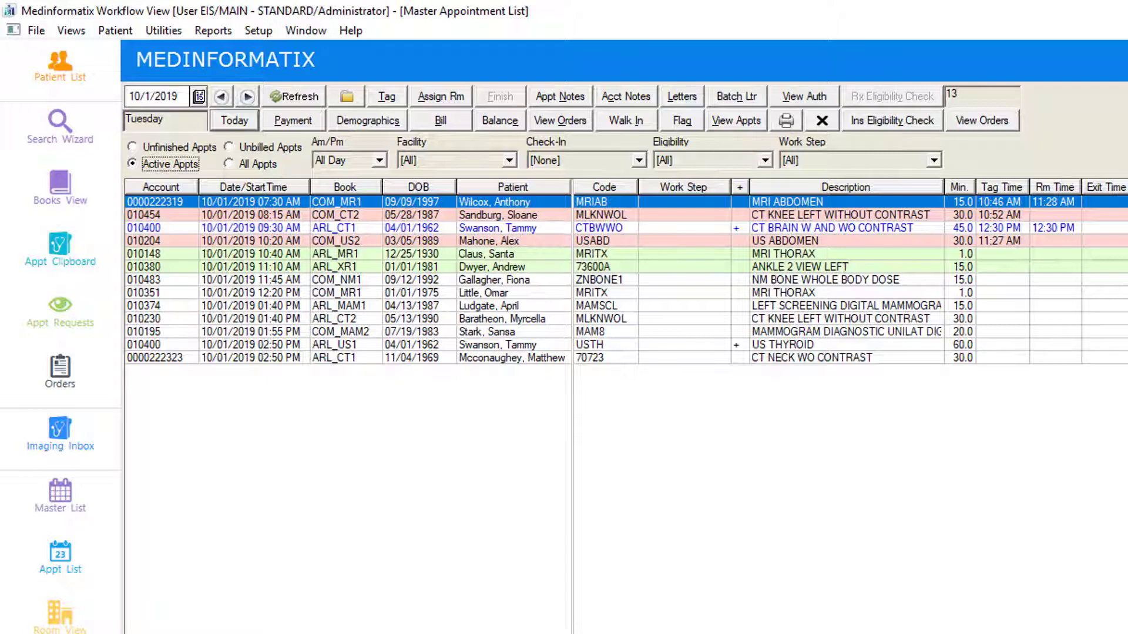
pyautogui.click(257, 164)
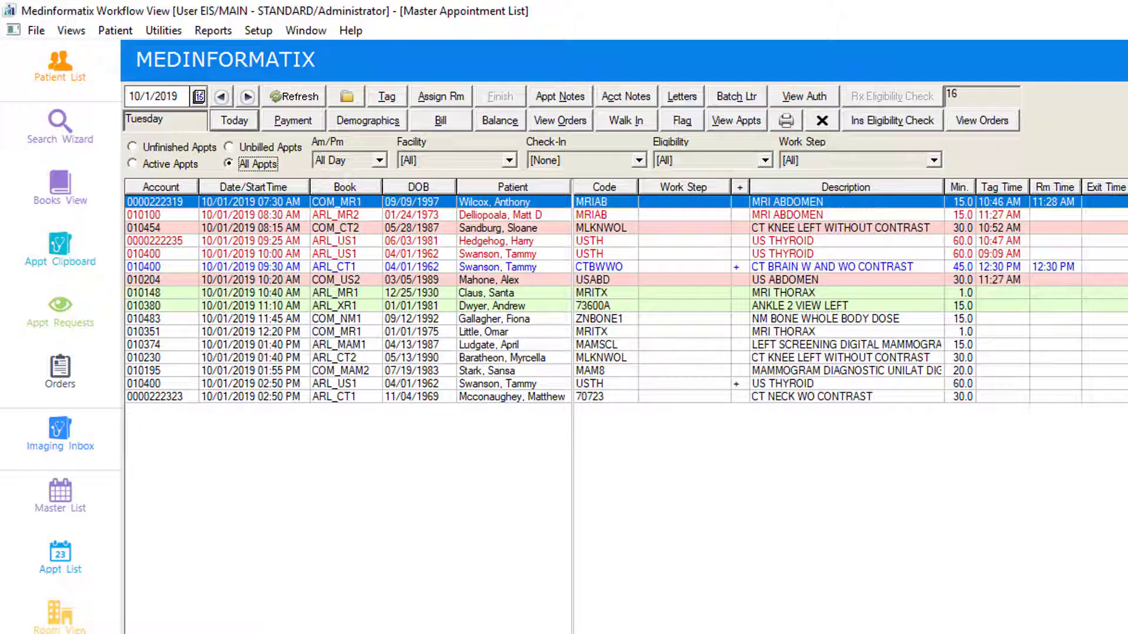
pyautogui.click(229, 146)
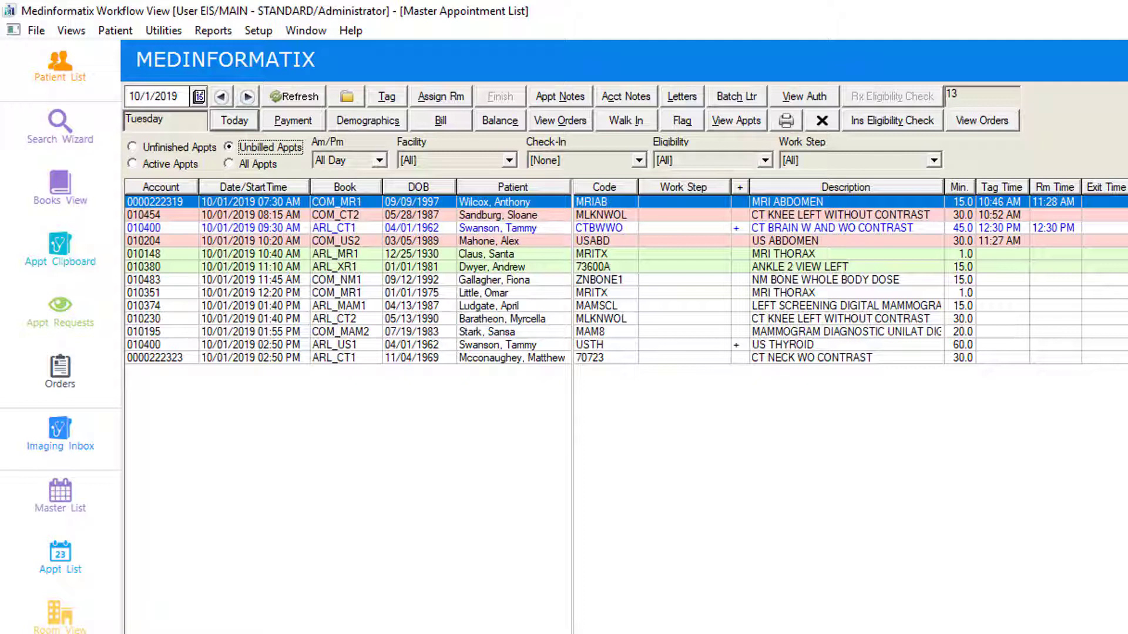
pyautogui.click(133, 146)
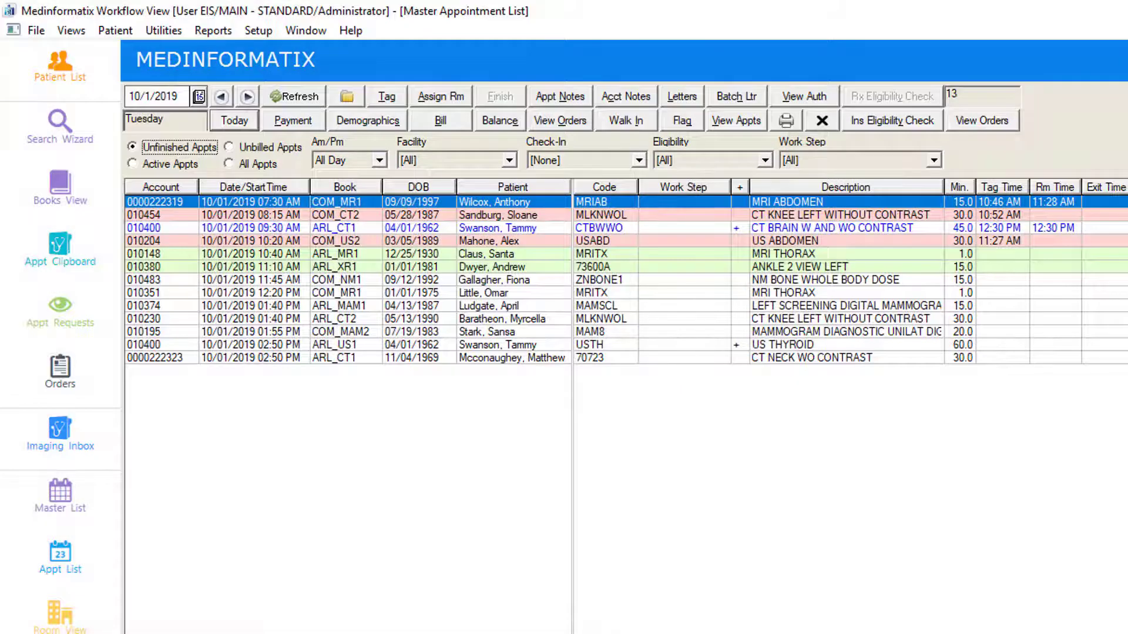
# - Filter the appointments by AM Only and by PM Only, and reset the time-of-day filter to All Day
pyautogui.click(379, 161)
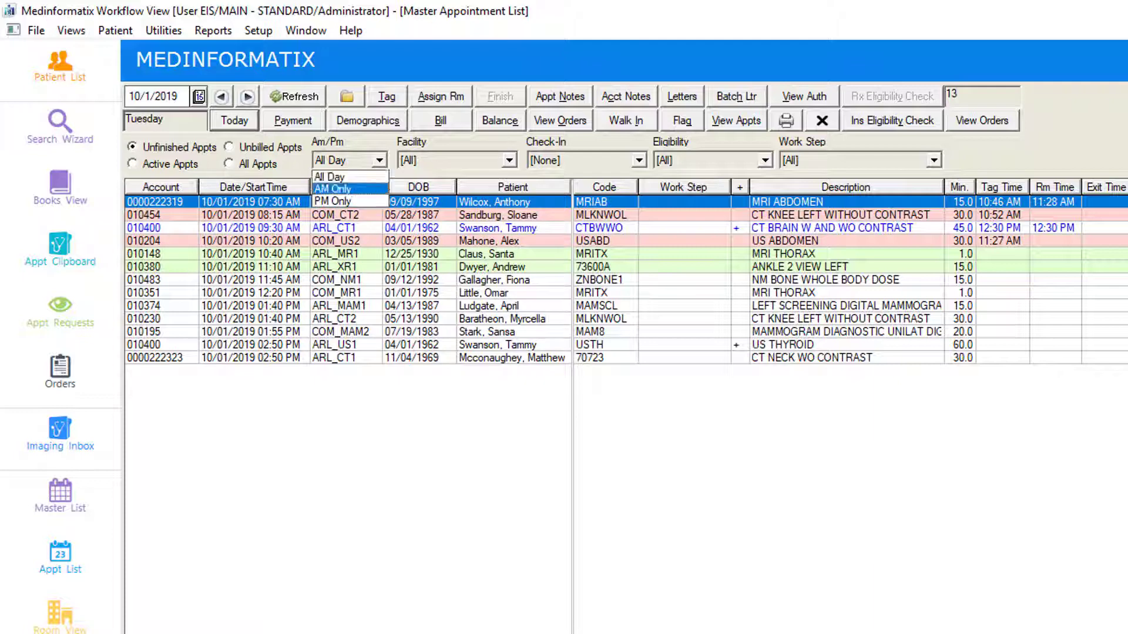
pyautogui.click(333, 189)
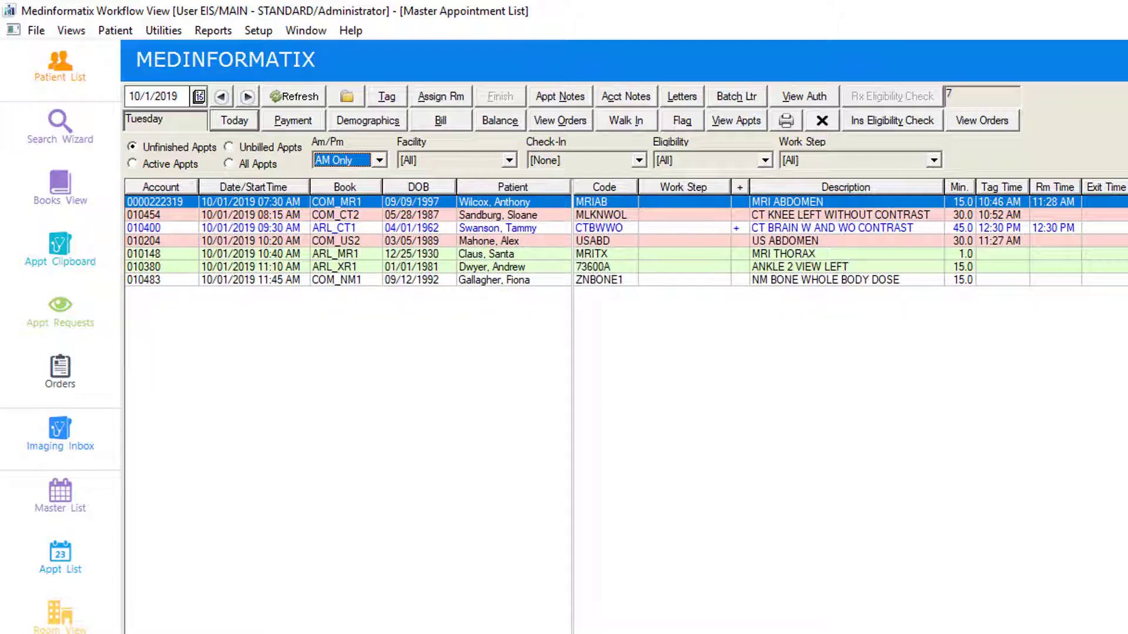
pyautogui.click(380, 161)
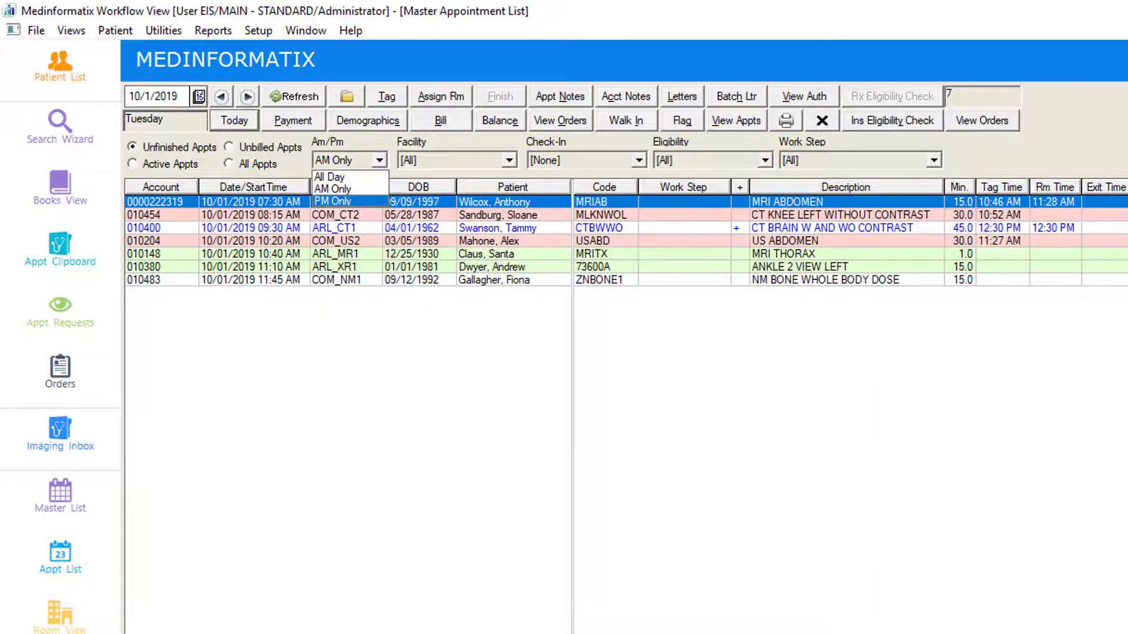
pyautogui.click(333, 201)
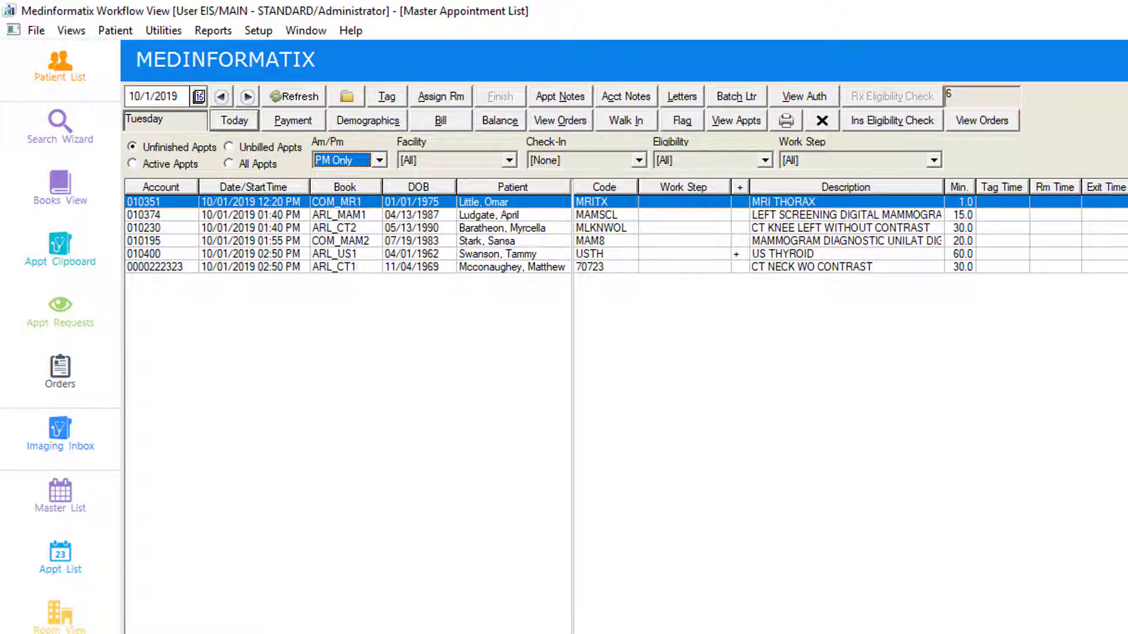
pyautogui.click(380, 160)
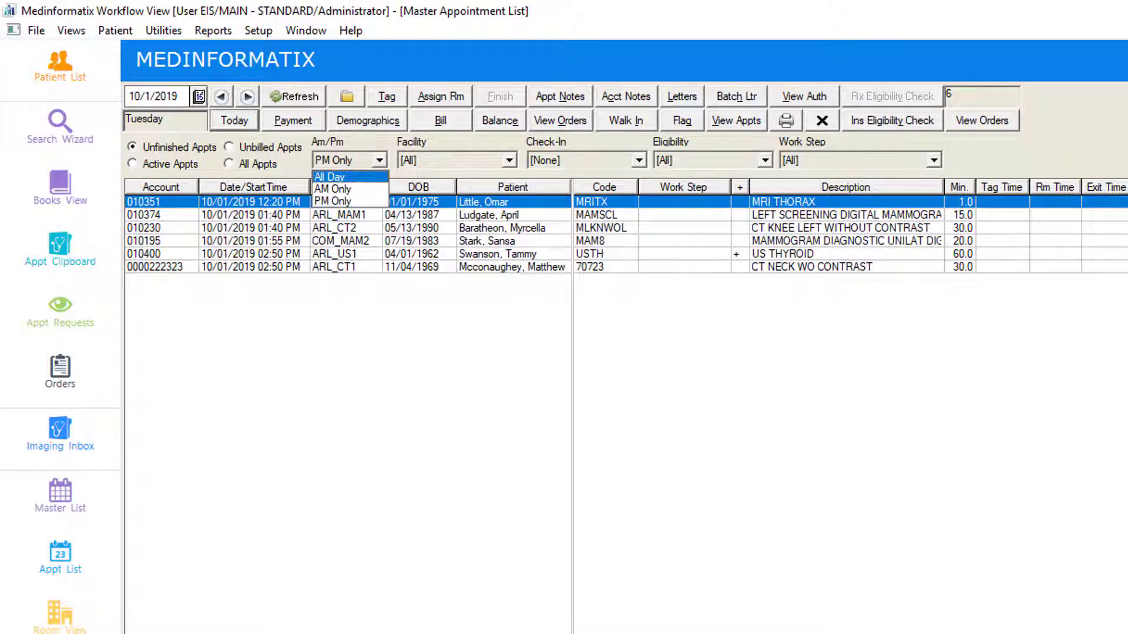
pyautogui.click(331, 176)
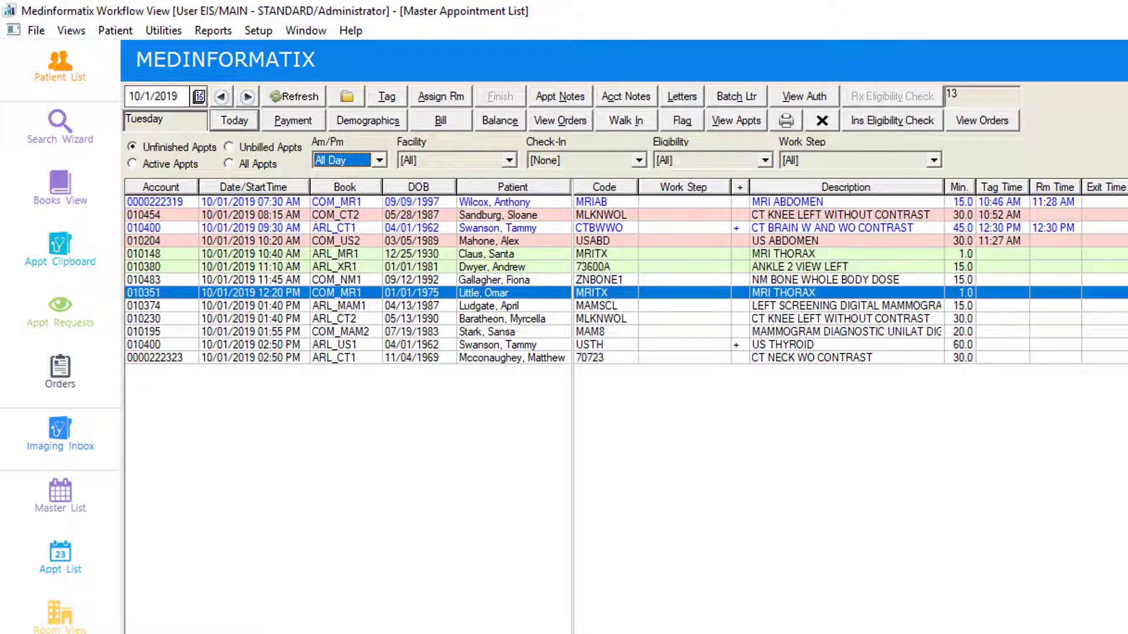
# - Filter the appointments by the ARLINGTON and COMPTON facilities in turn, and reset the facility filter to [All]
pyautogui.click(509, 160)
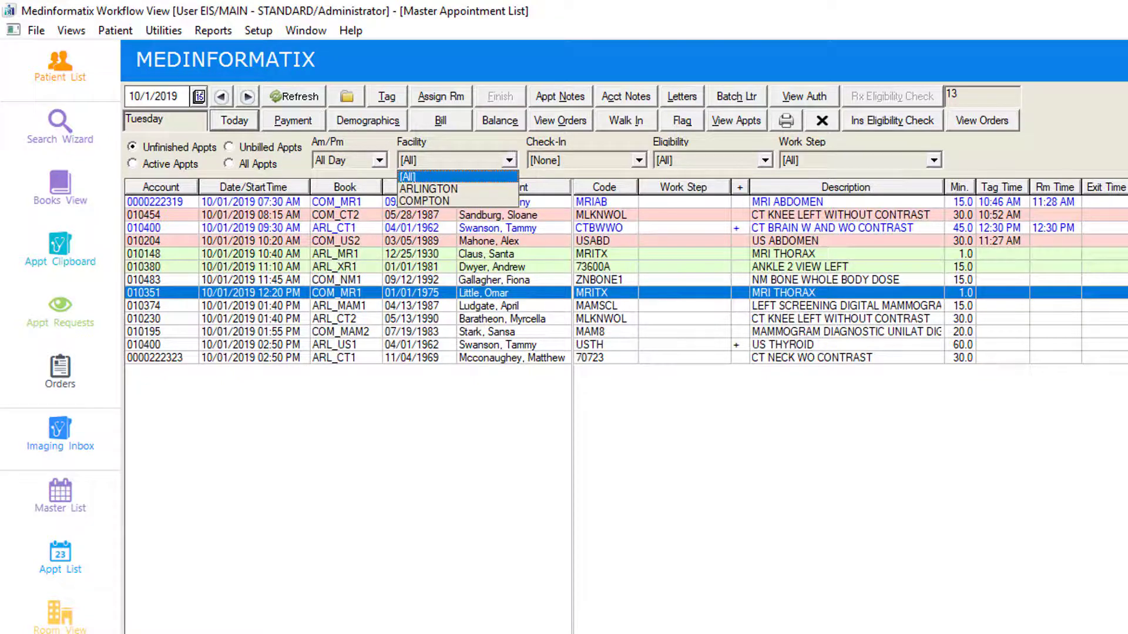
pyautogui.click(429, 189)
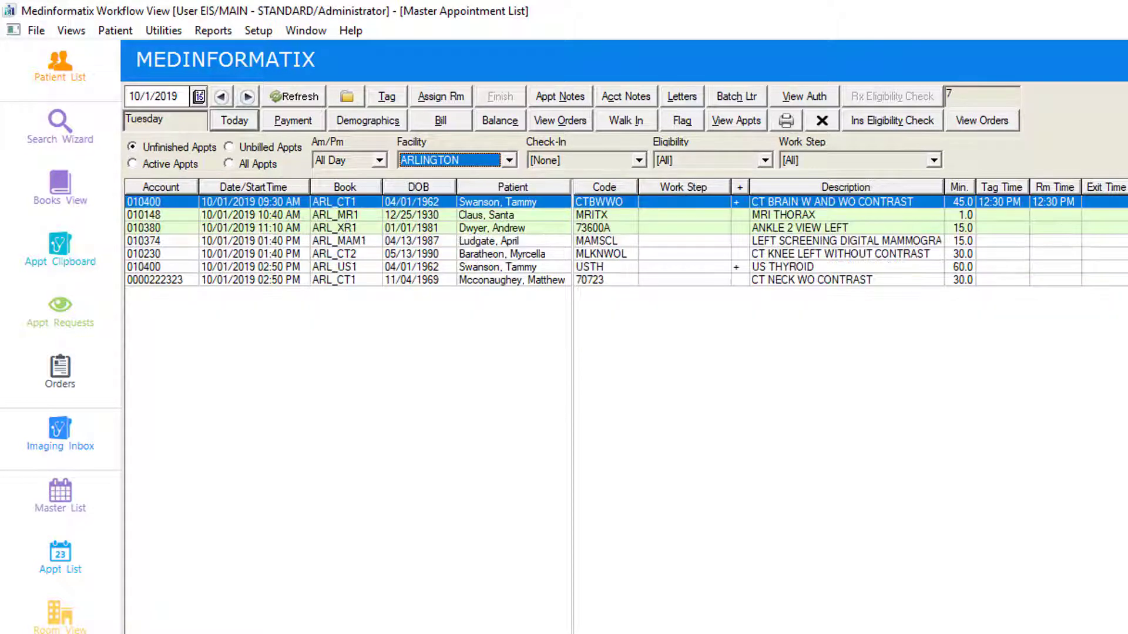
pyautogui.click(509, 161)
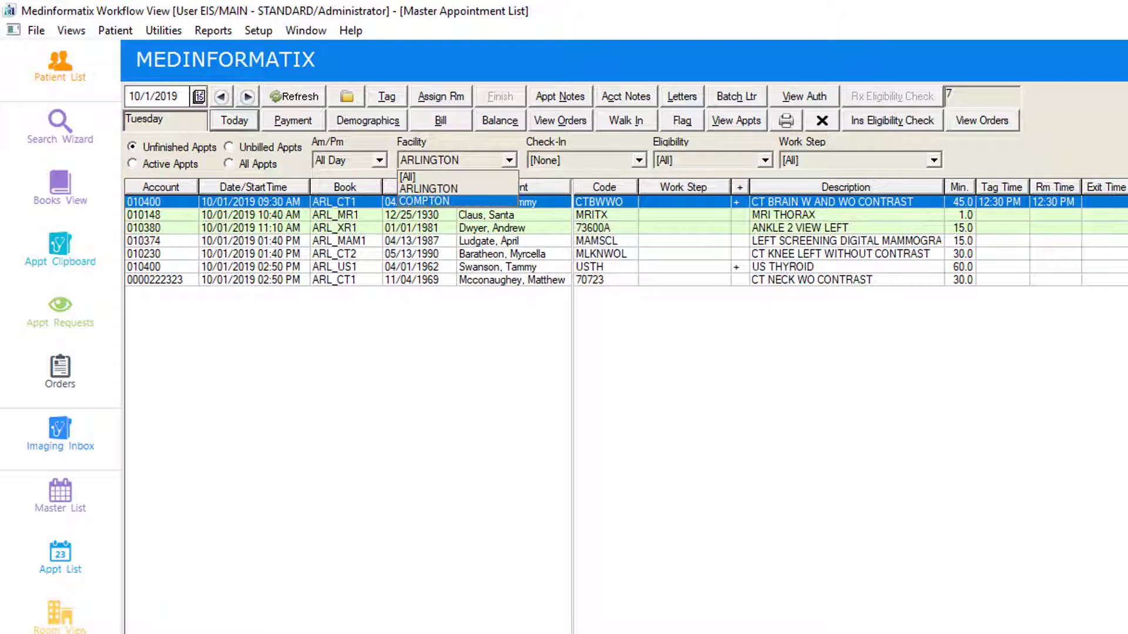
pyautogui.click(425, 200)
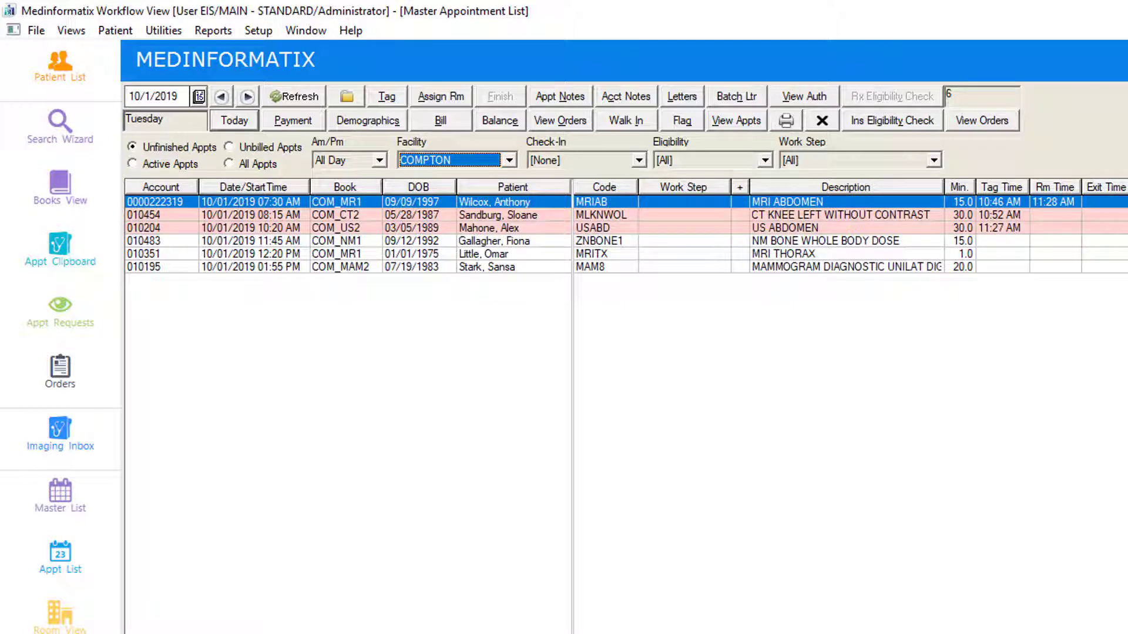
pyautogui.click(509, 160)
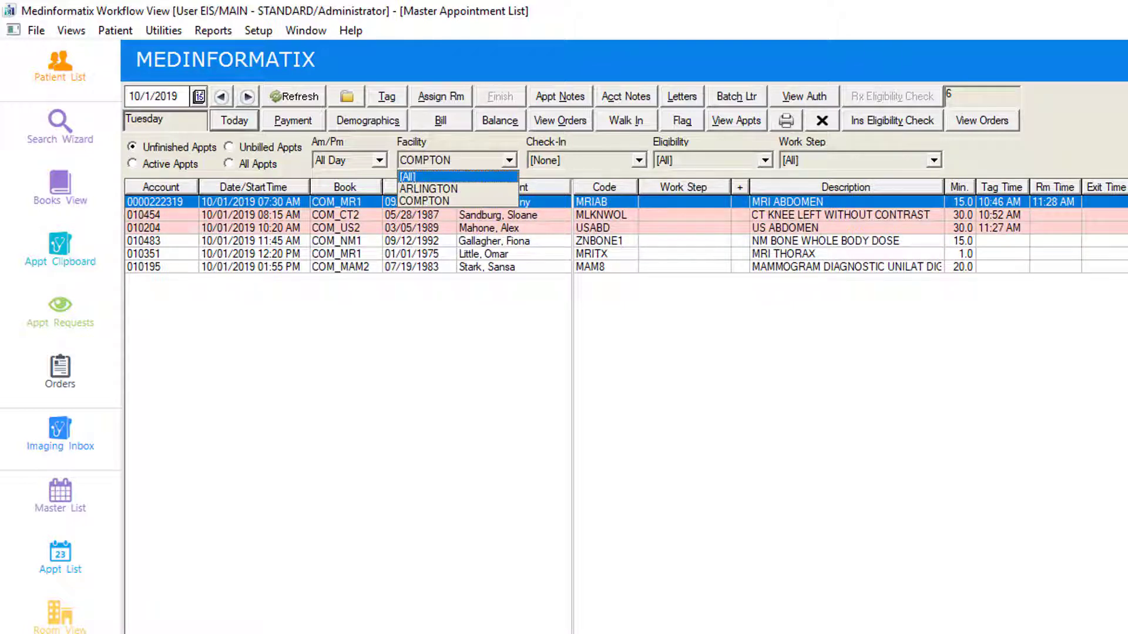
pyautogui.click(408, 177)
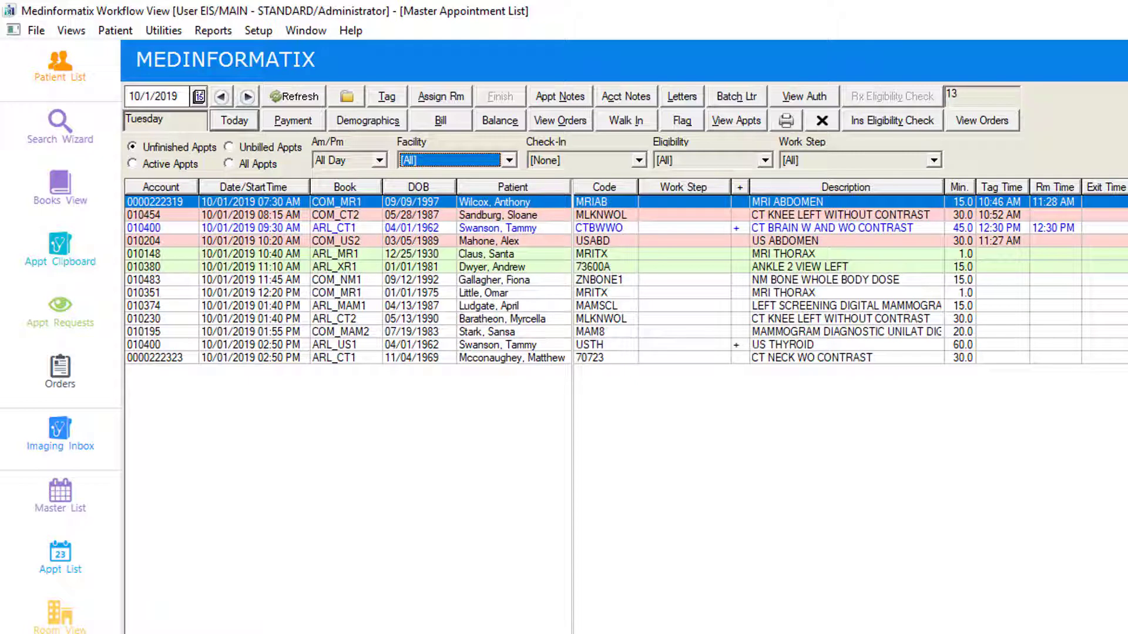
# - Filter the appointments by the CT check-in type, and reset the check-in filter to [None]
pyautogui.click(639, 160)
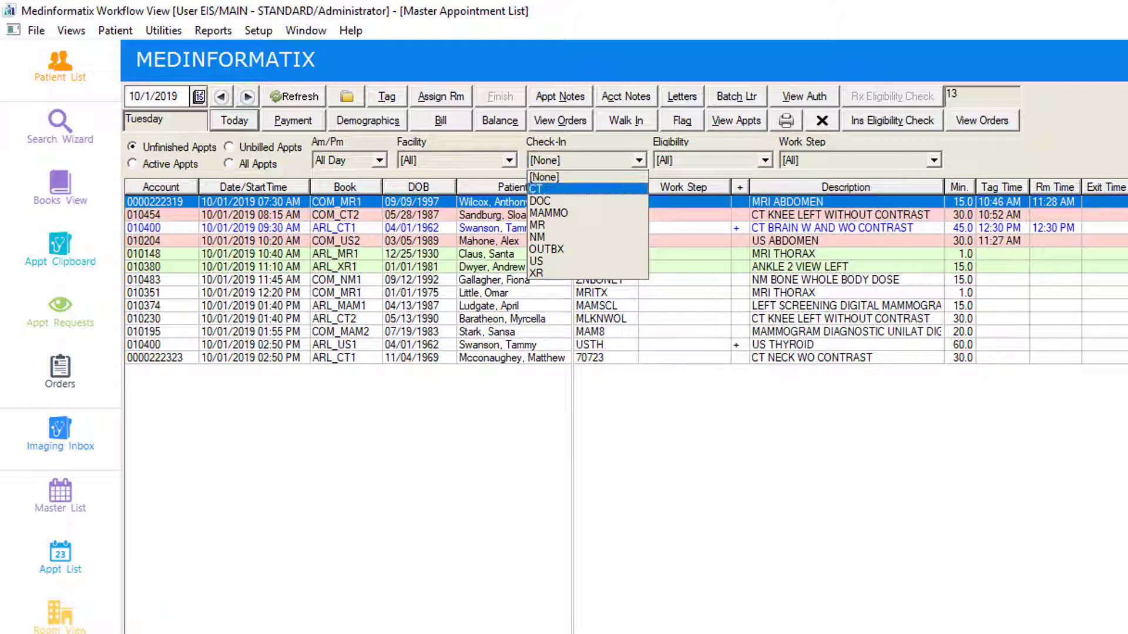
pyautogui.click(587, 189)
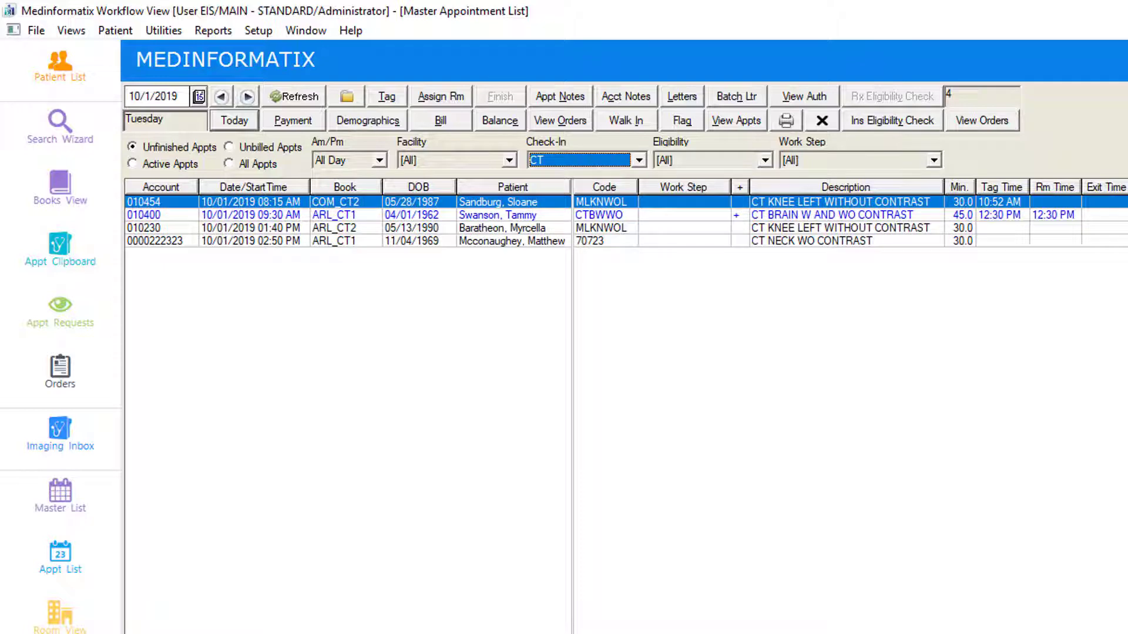
pyautogui.click(638, 160)
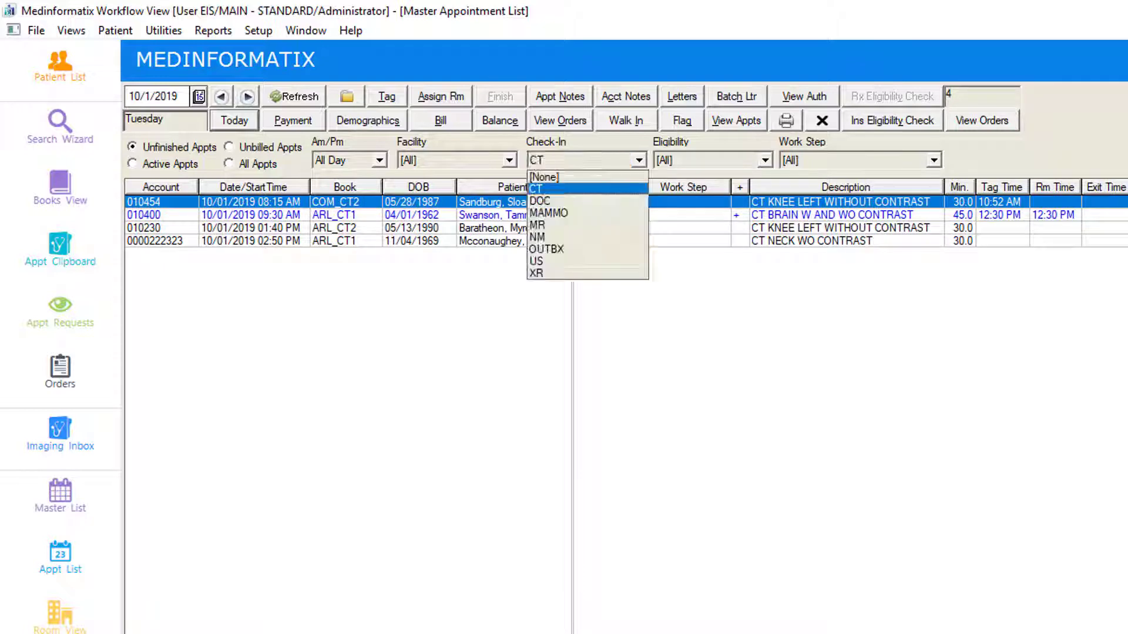
pyautogui.click(588, 178)
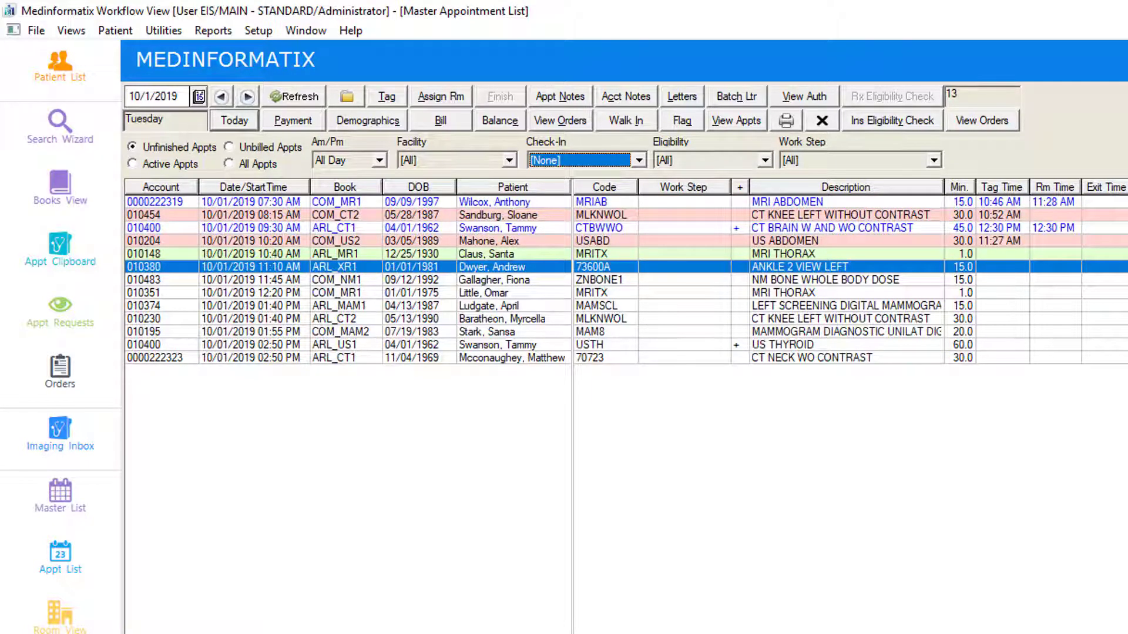
# - Look through the eligibility filter's numbered options from 1 to 14, and keep the filter at [All]
pyautogui.click(764, 160)
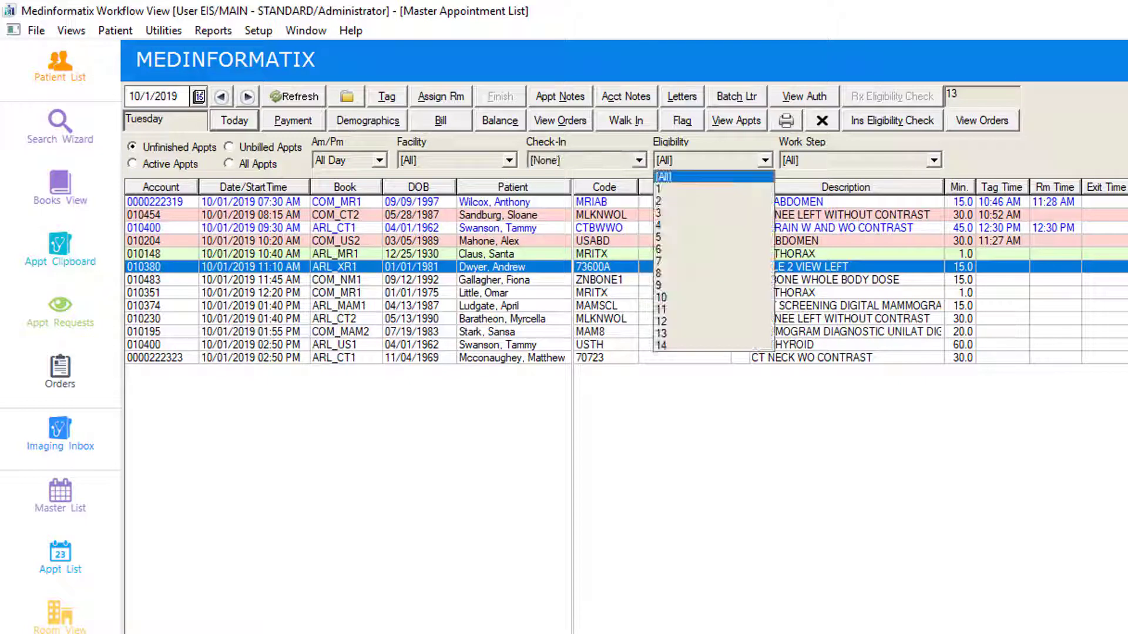
pyautogui.press('Down')
pyautogui.press('Down')
pyautogui.press('Down')
pyautogui.press('Down')
pyautogui.press('Down')
pyautogui.press('Down')
pyautogui.press('Down')
pyautogui.press('Down')
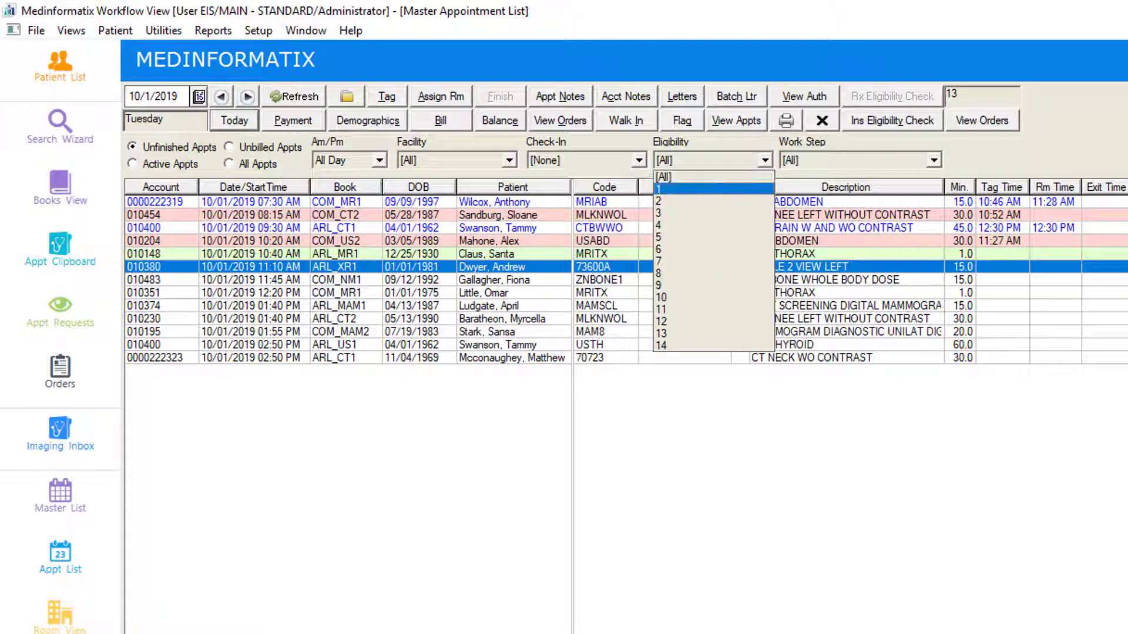
pyautogui.press('Down')
pyautogui.press('Down')
pyautogui.press('Down')
pyautogui.press('Down')
pyautogui.press('Down')
pyautogui.press('Down')
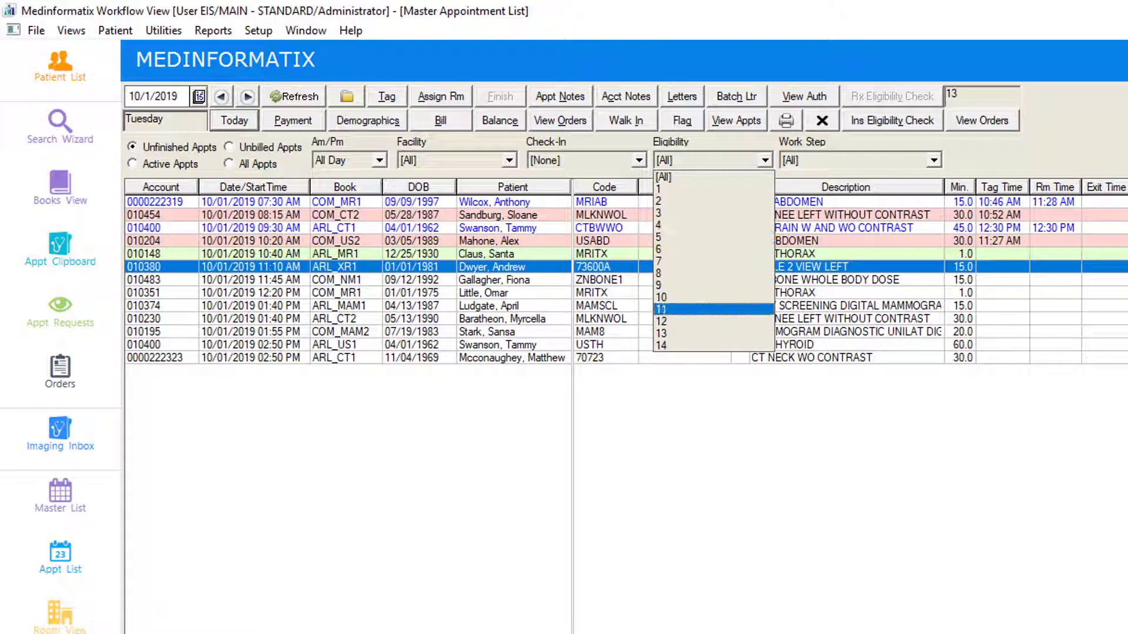
pyautogui.press('Up')
pyautogui.press('Up')
pyautogui.press('Up')
pyautogui.press('Up')
pyautogui.press('Up')
pyautogui.press('Up')
pyautogui.press('Up')
pyautogui.press('Up')
pyautogui.press('Up')
pyautogui.press('Up')
pyautogui.press('Up')
pyautogui.press('Up')
pyautogui.press('Up')
pyautogui.press('Up')
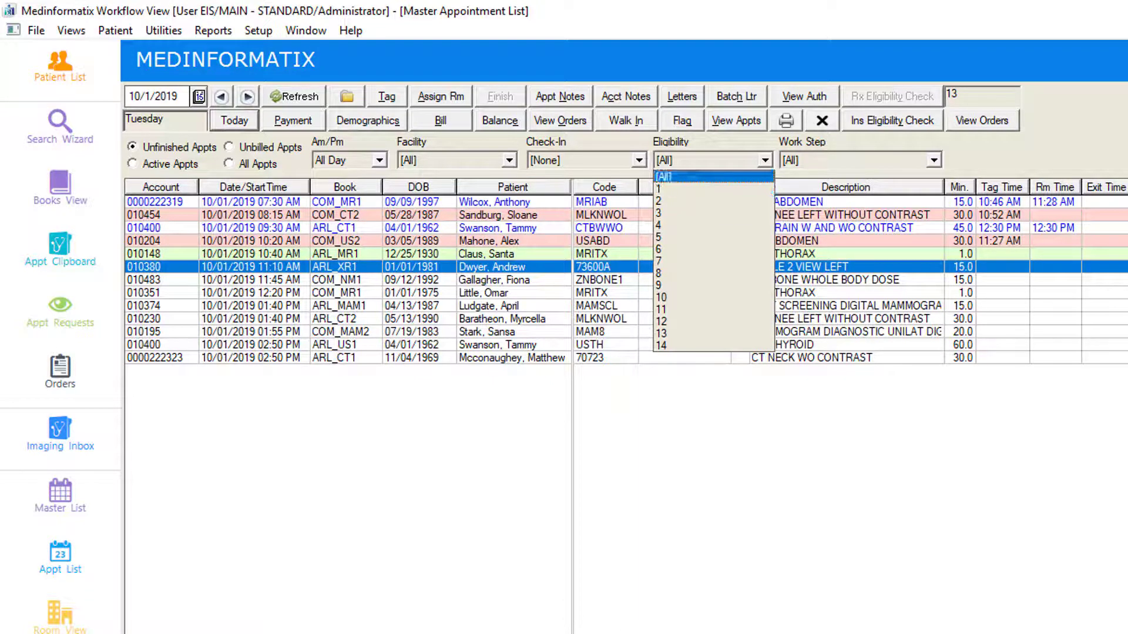
pyautogui.press('Return')
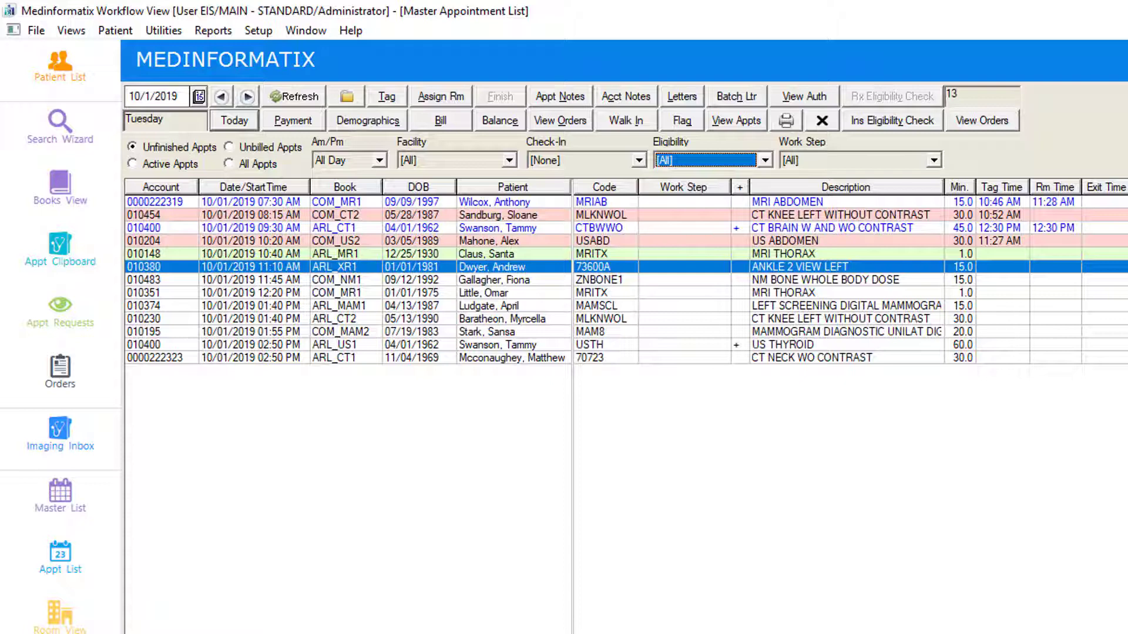
# - Tag the 01:40 PM left screening digital mammography appointment as 'Arrived', and select the CT knee appointment below it
pyautogui.click(846, 306)
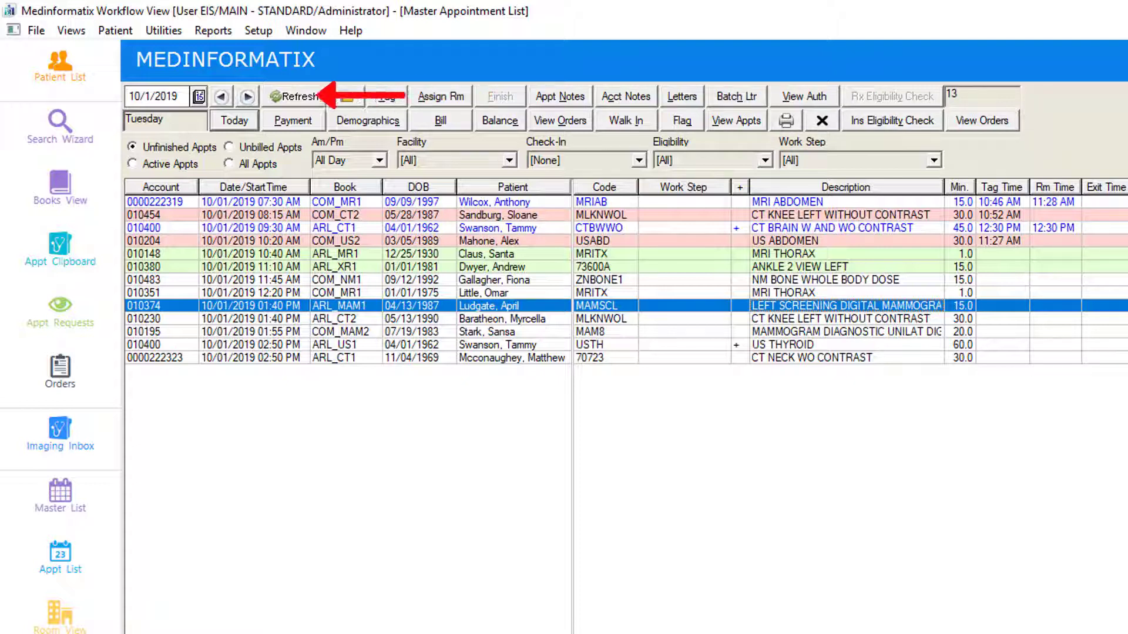
pyautogui.click(386, 96)
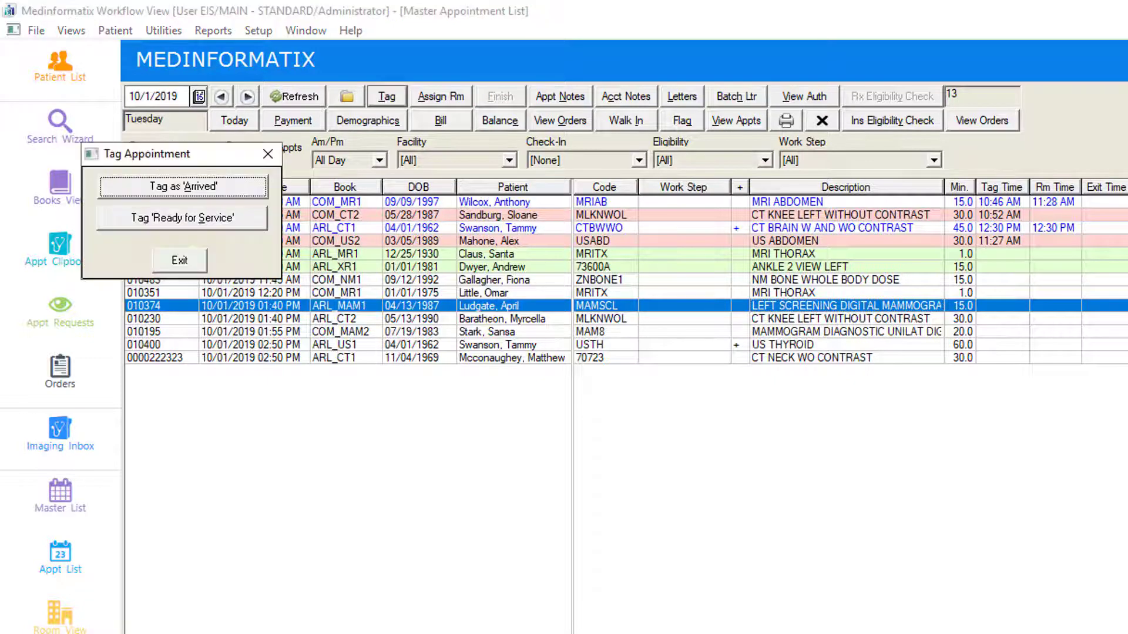
pyautogui.press('Return')
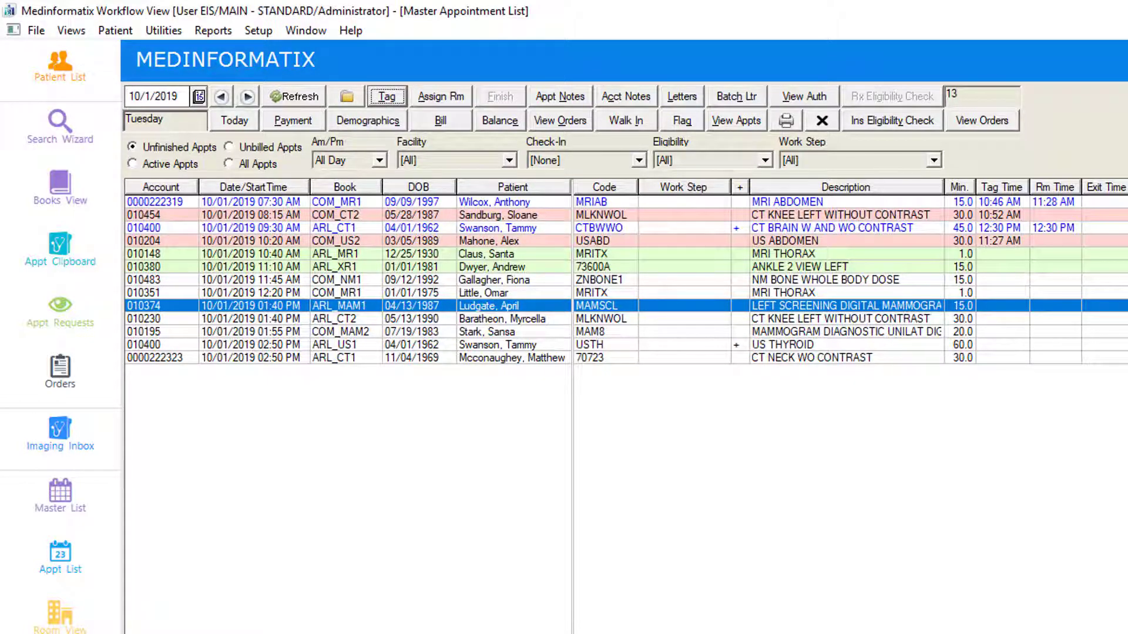
pyautogui.click(684, 319)
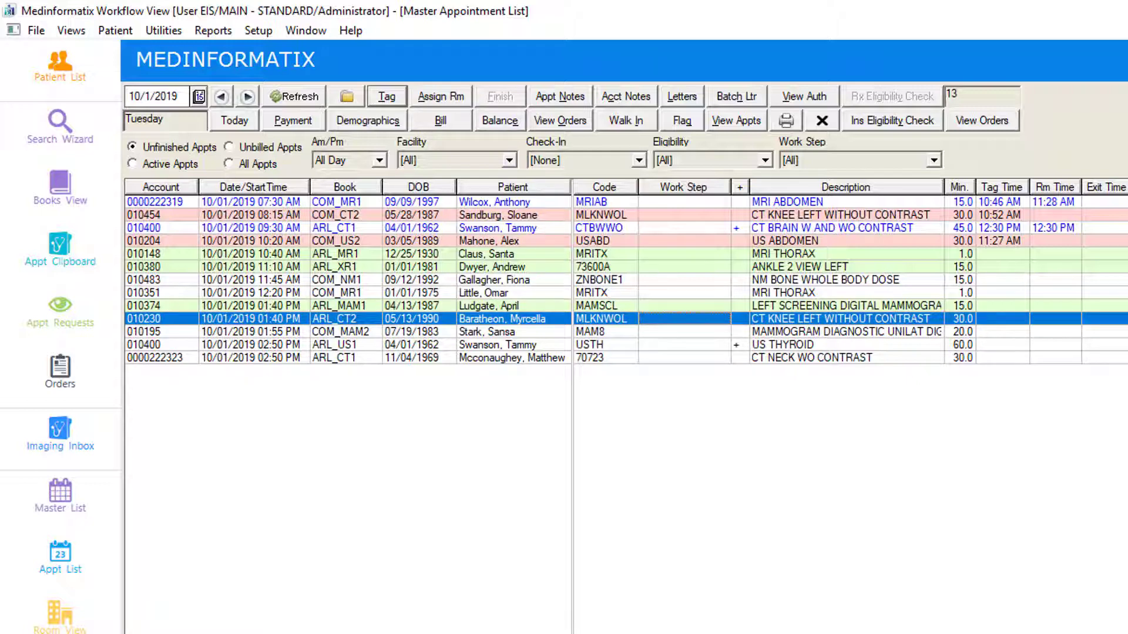
pyautogui.click(605, 319)
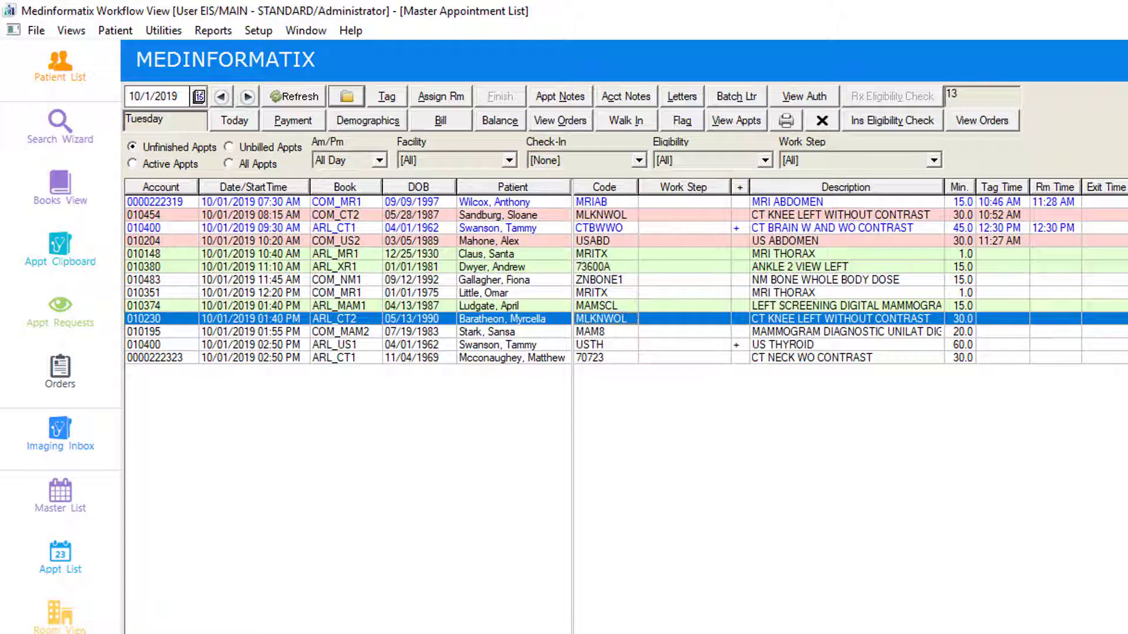
# - View the Front Desk / Check-In clipboard of the 01:40 PM screening mammography appointment, and close it
pyautogui.click(482, 307)
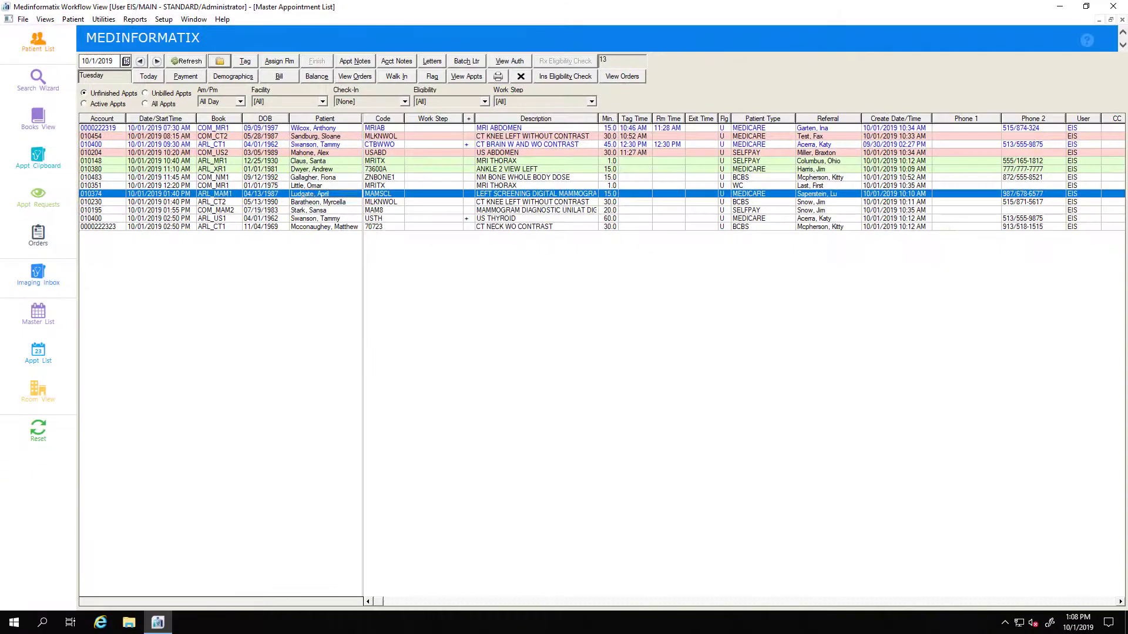
pyautogui.doubleClick(482, 307)
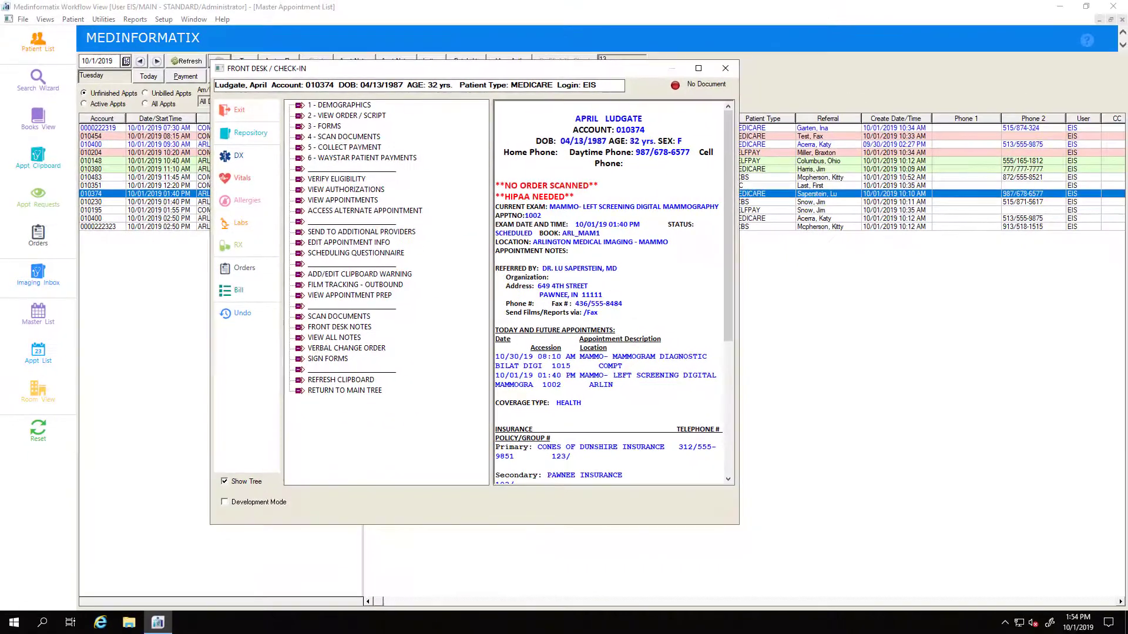
pyautogui.click(726, 68)
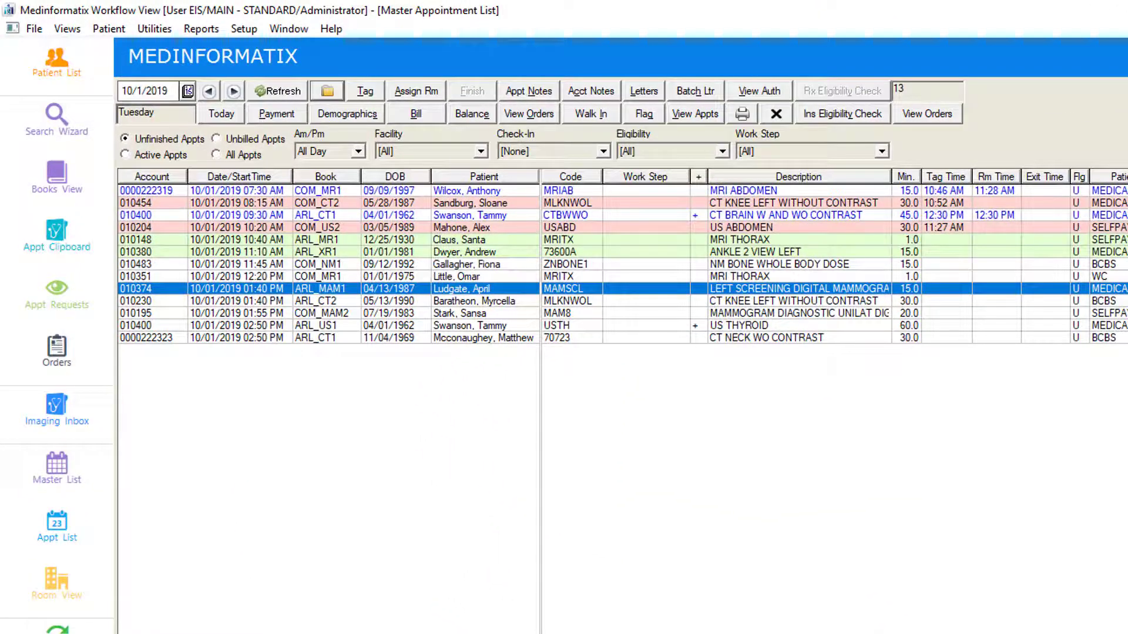
# - Tag the 01:40 PM screening mammography appointment as 'Ready for Service', and move the selection to the row below
pyautogui.click(366, 91)
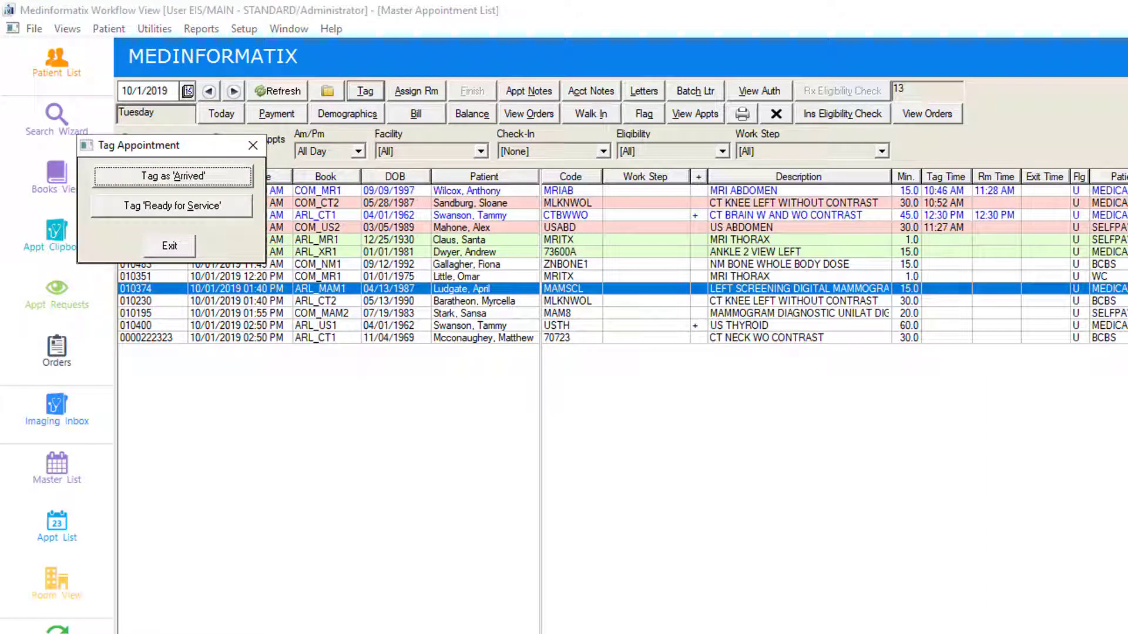
pyautogui.press('Return')
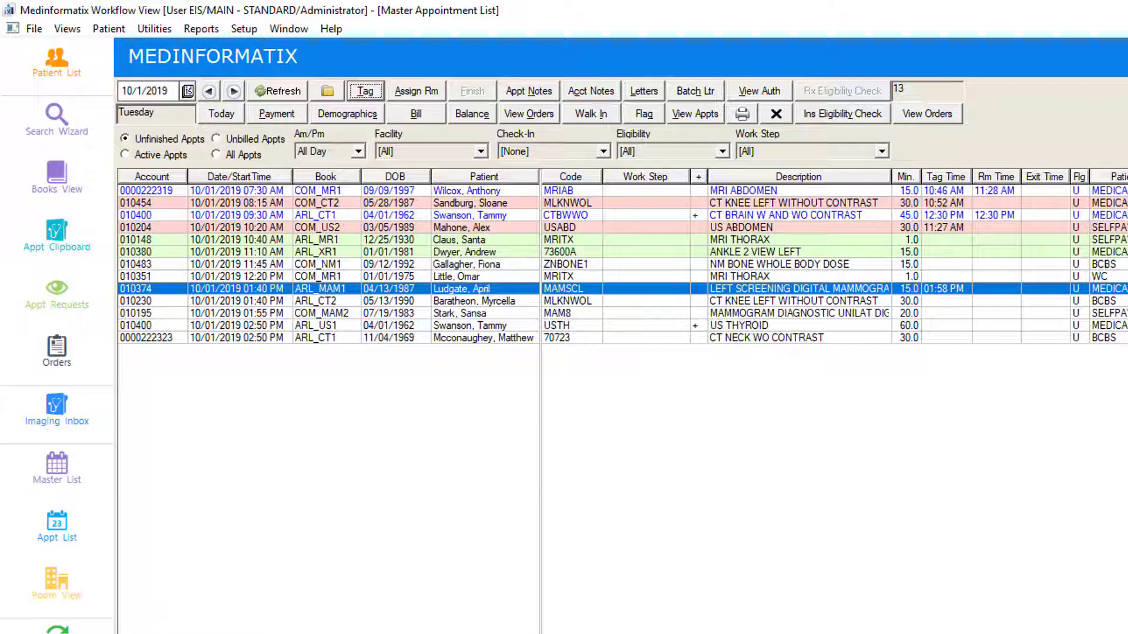
pyautogui.click(946, 301)
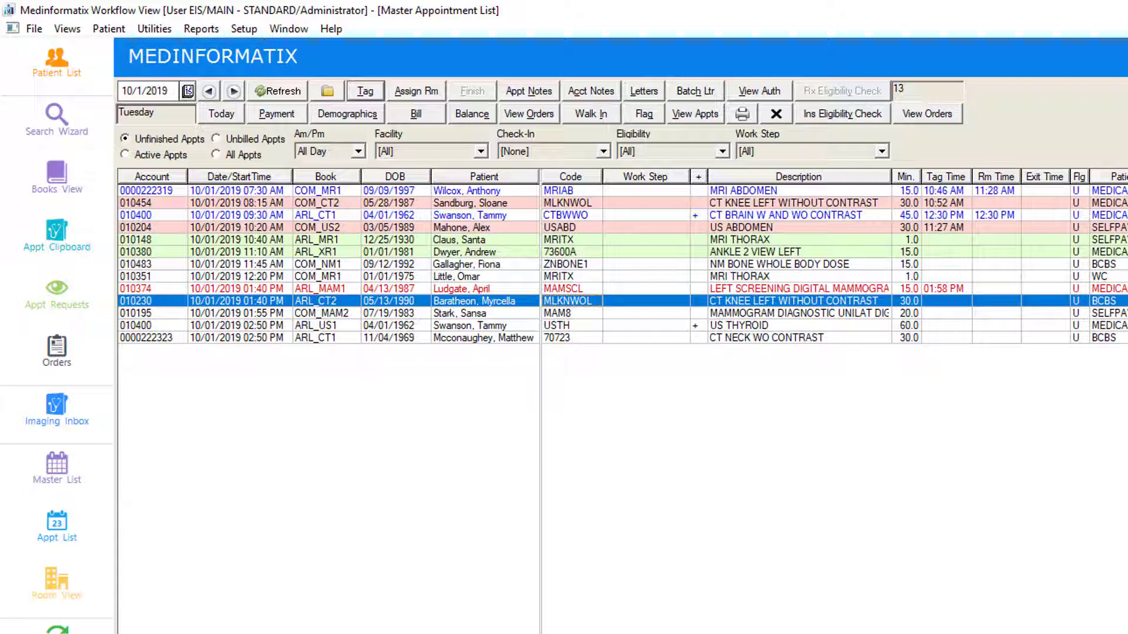
# - Assign the patient of the 01:40 PM screening mammography appointment to room MAMMO1 in UNIT1
pyautogui.click(799, 289)
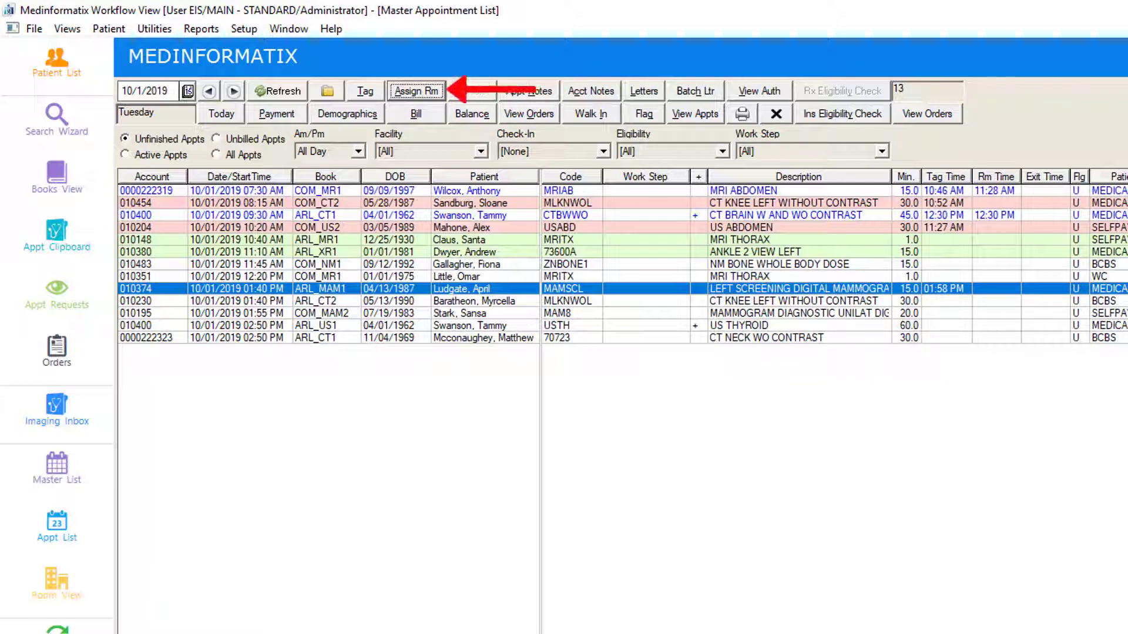
pyautogui.click(417, 91)
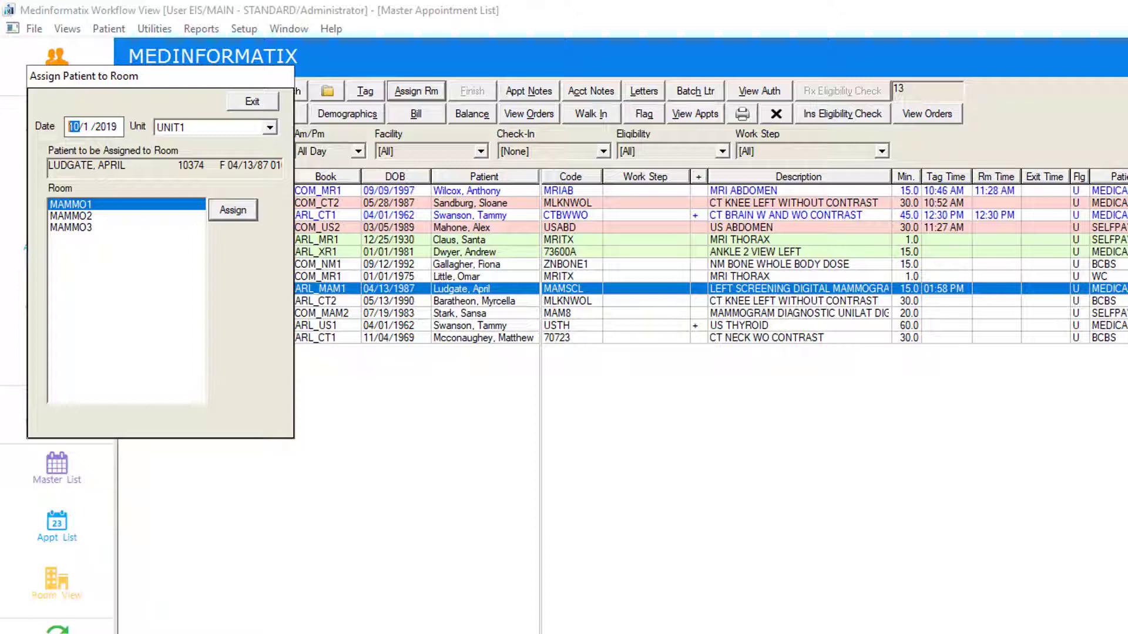
pyautogui.click(233, 210)
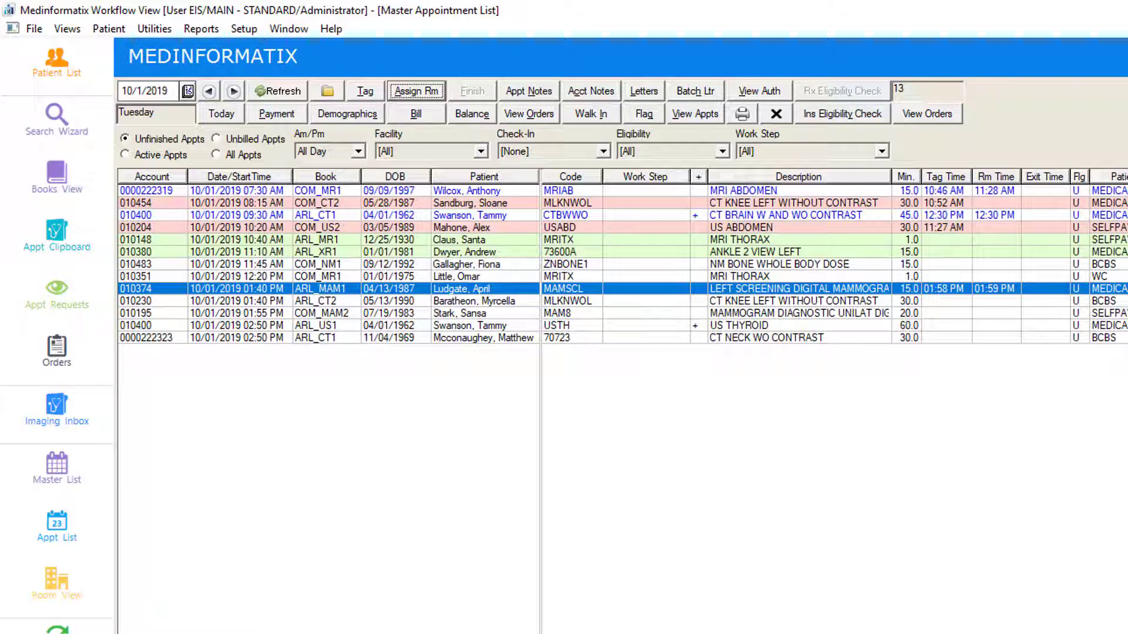
pyautogui.click(793, 301)
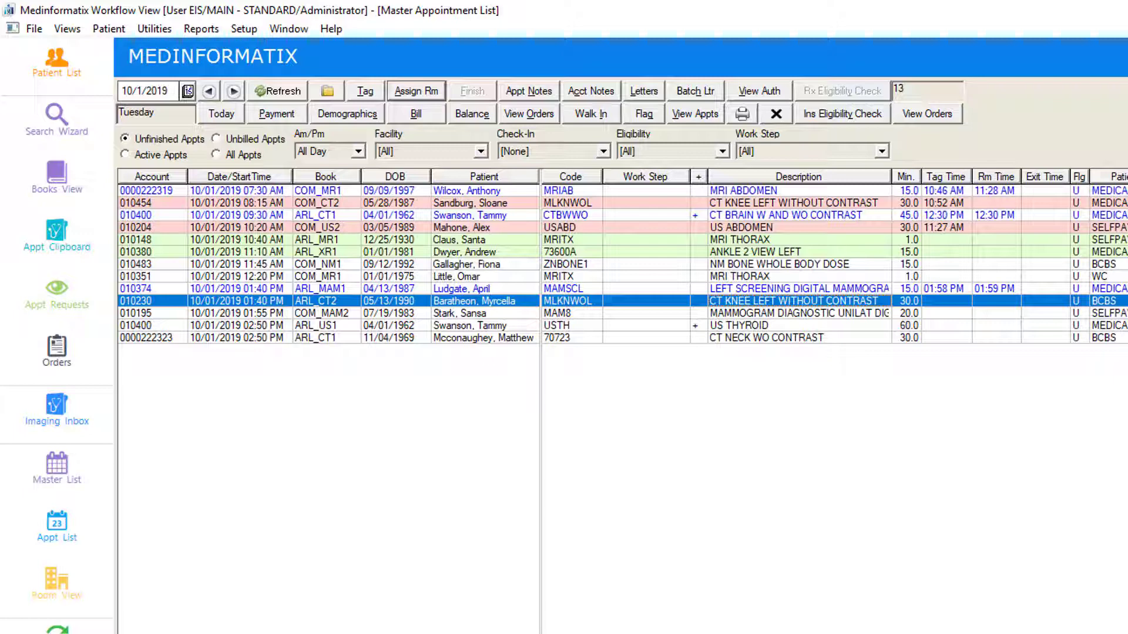
# - Examine the Standardized Tech Notes form from the screening mammography appointment's Technologist clipboard, and cancel it without entering notes
pyautogui.click(470, 288)
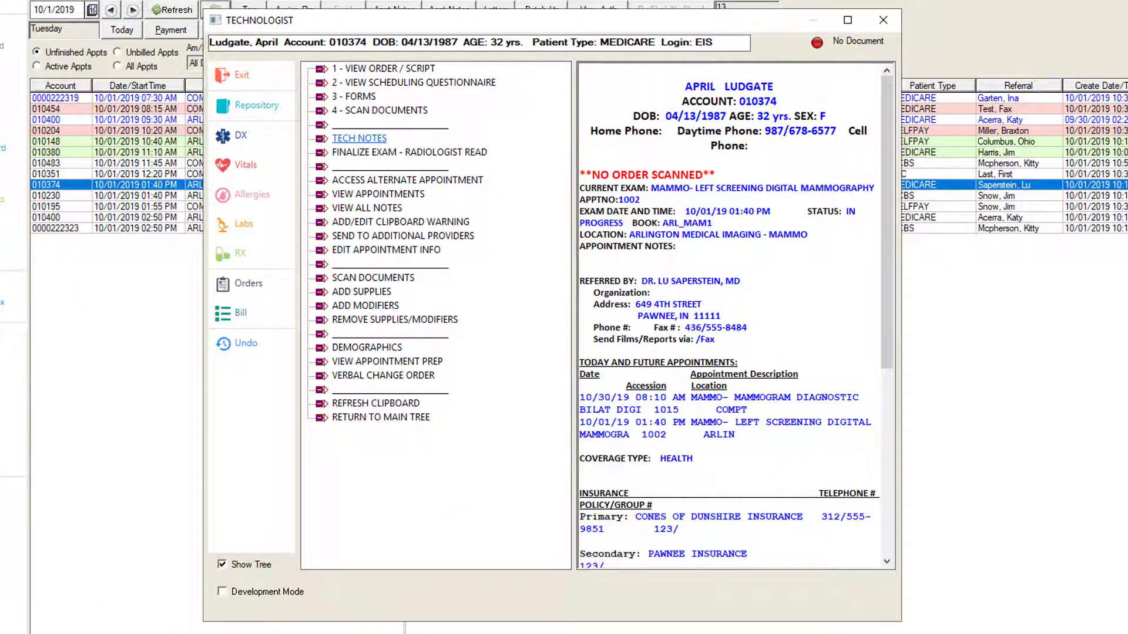
pyautogui.click(358, 138)
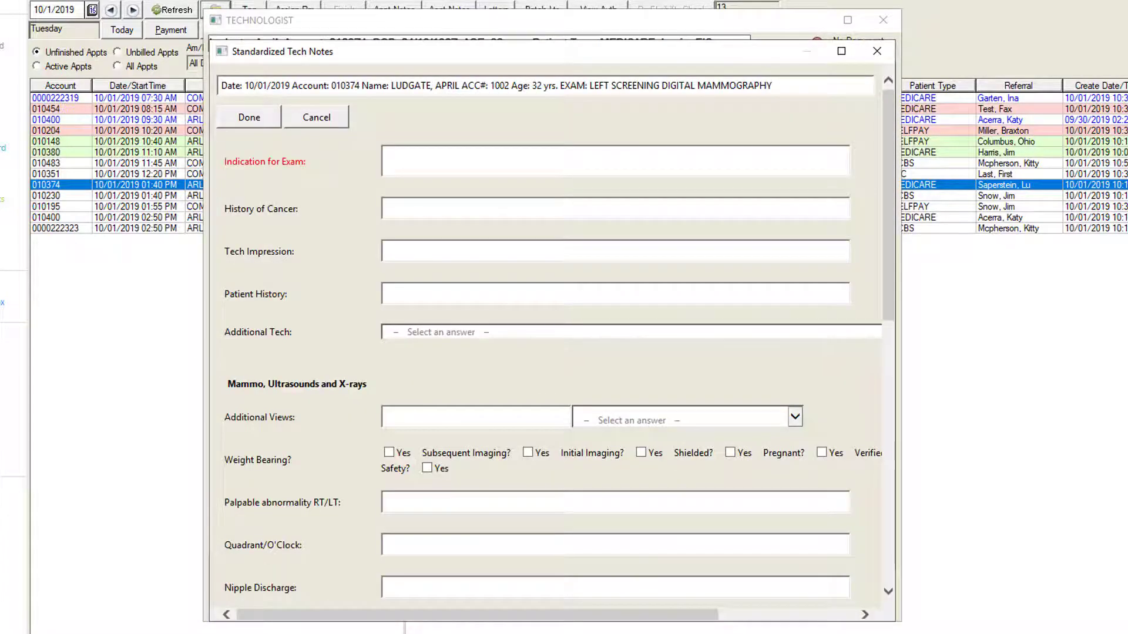
pyautogui.scroll(-5, 546, 341)
pyautogui.scroll(-4, 546, 340)
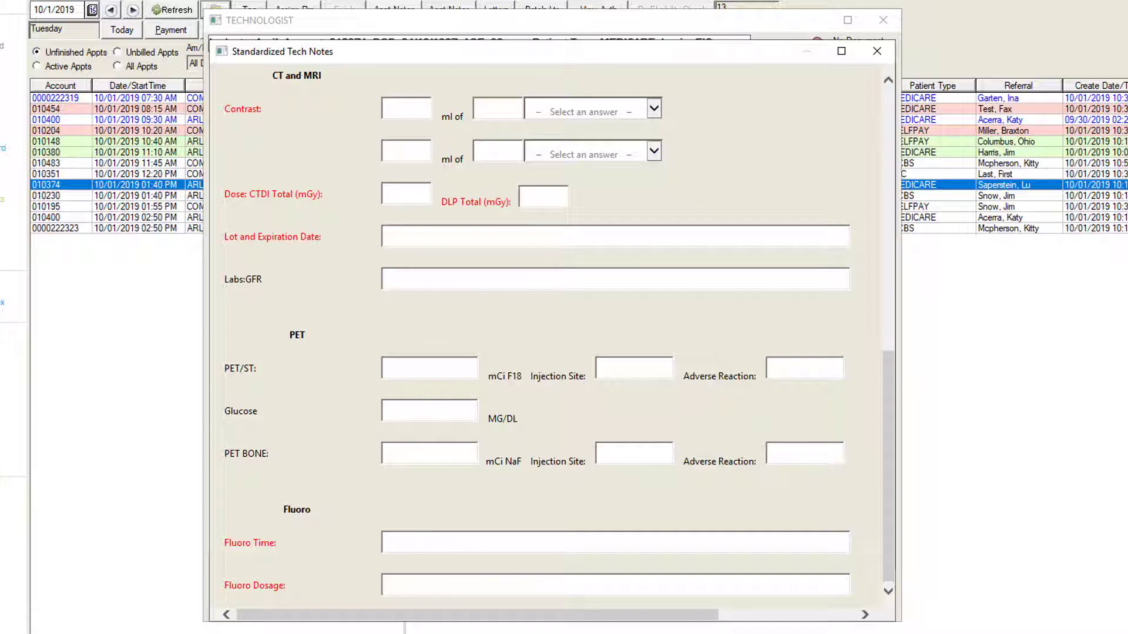
pyautogui.scroll(6, 546, 341)
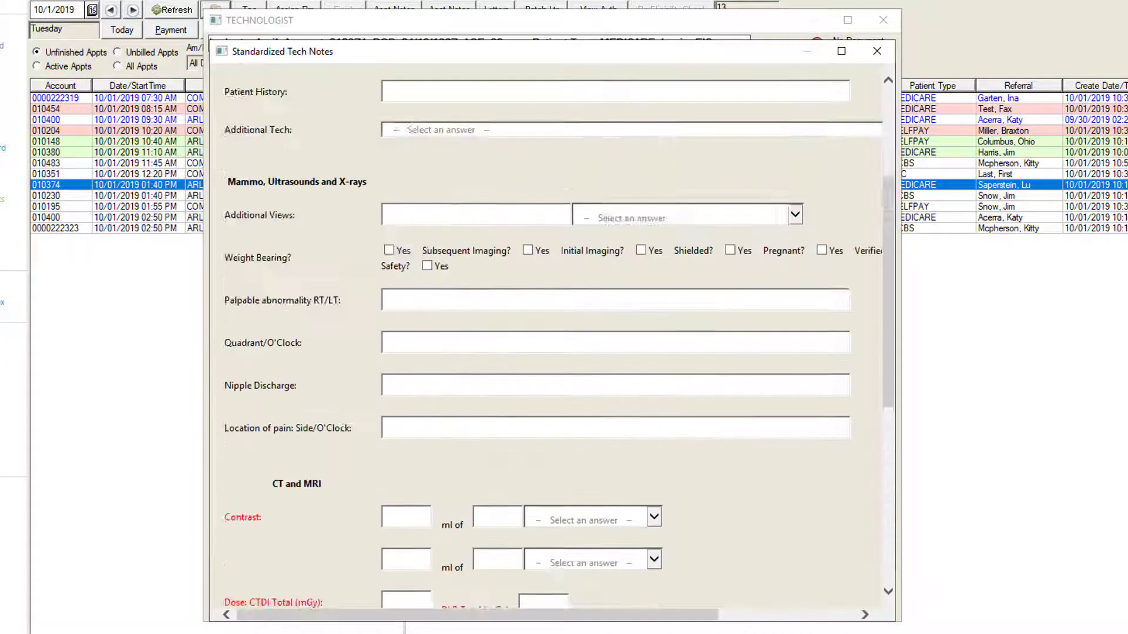
pyautogui.scroll(3, 547, 341)
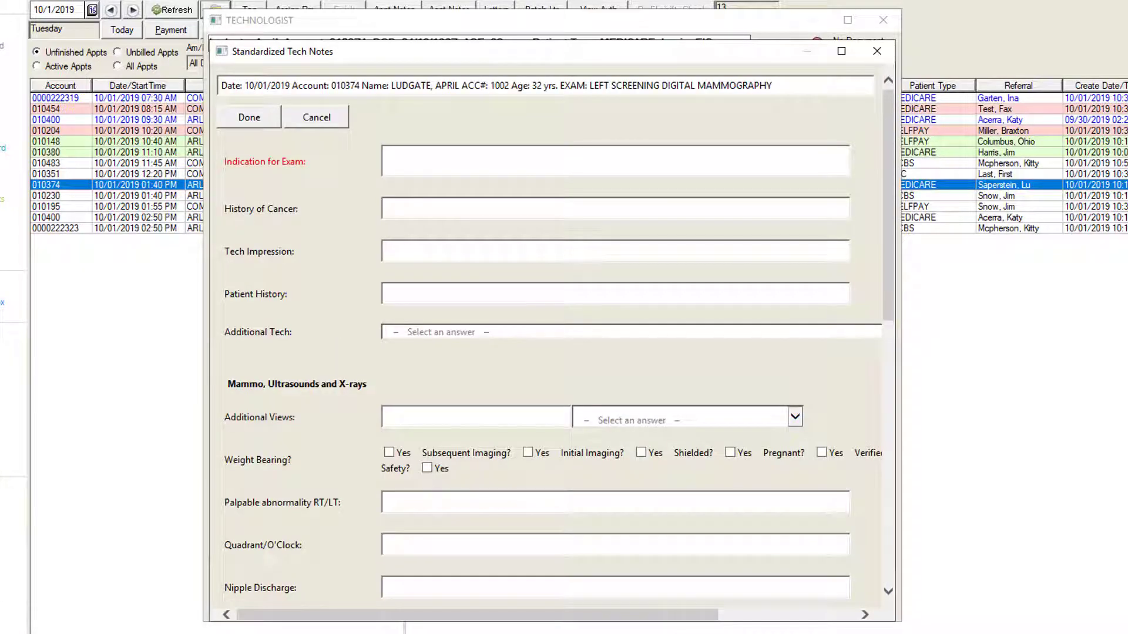
pyautogui.click(316, 117)
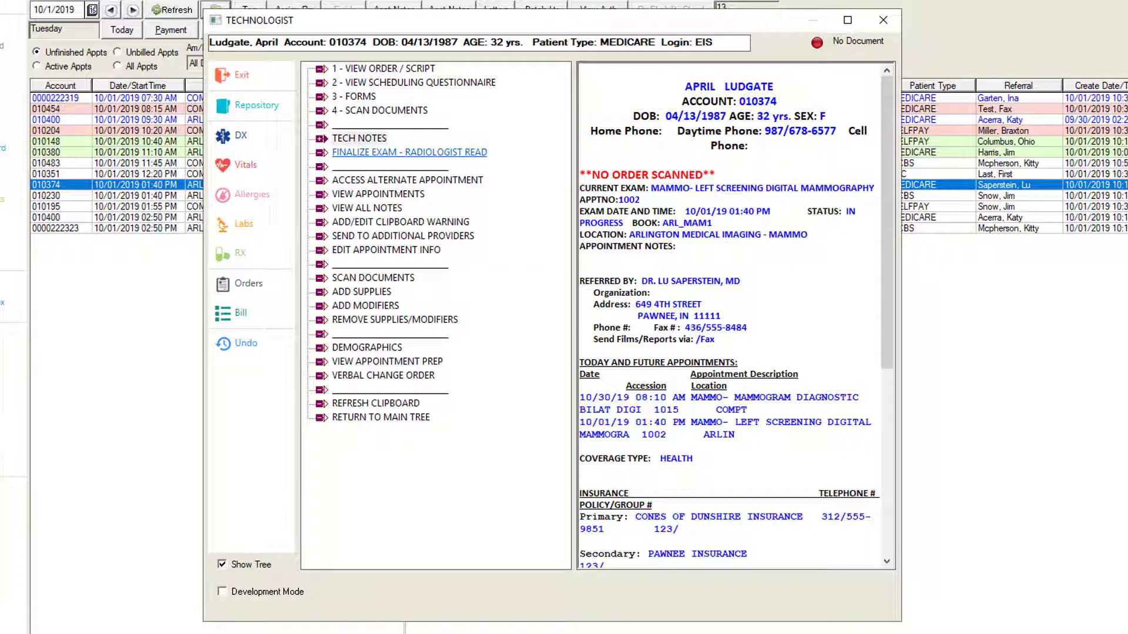
# - Finalize the mammography exam for radiologist read, keeping the actual appointment performed as [Same], and mark the appointment done
pyautogui.click(409, 153)
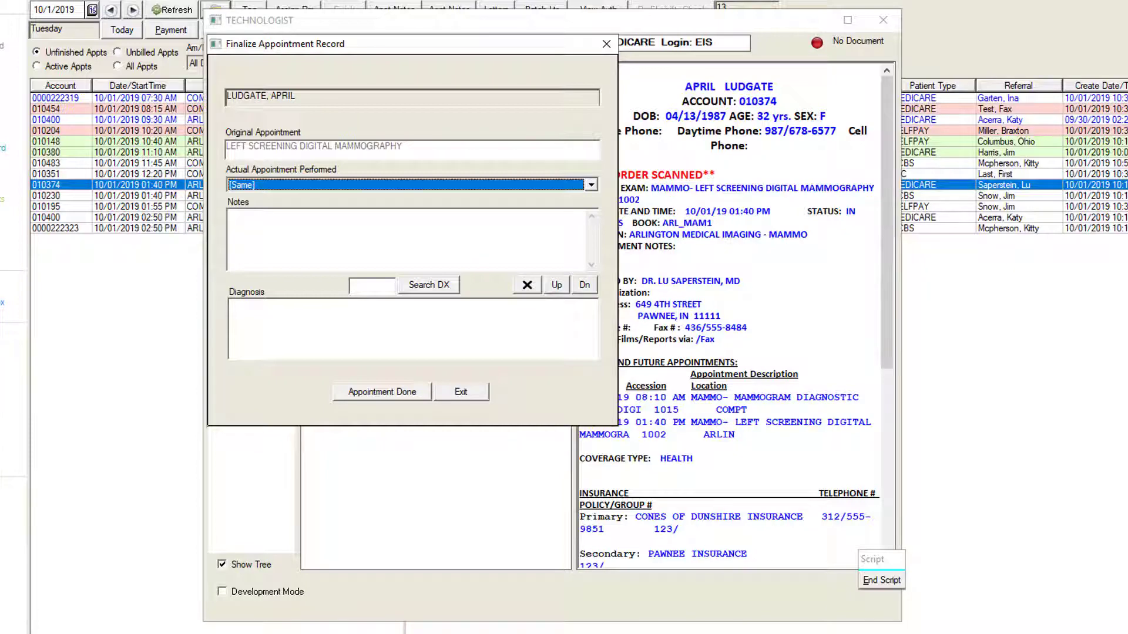
pyautogui.click(591, 185)
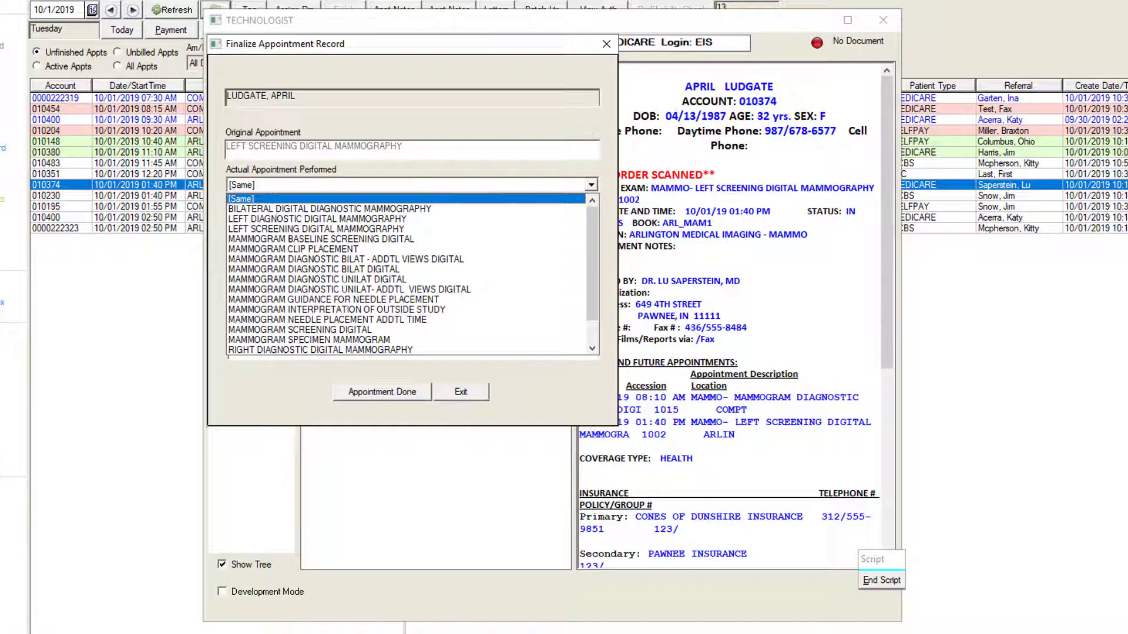
pyautogui.moveTo(592, 260)
pyautogui.mouseDown()
pyautogui.moveTo(592, 283)
pyautogui.moveTo(592, 258)
pyautogui.mouseUp()
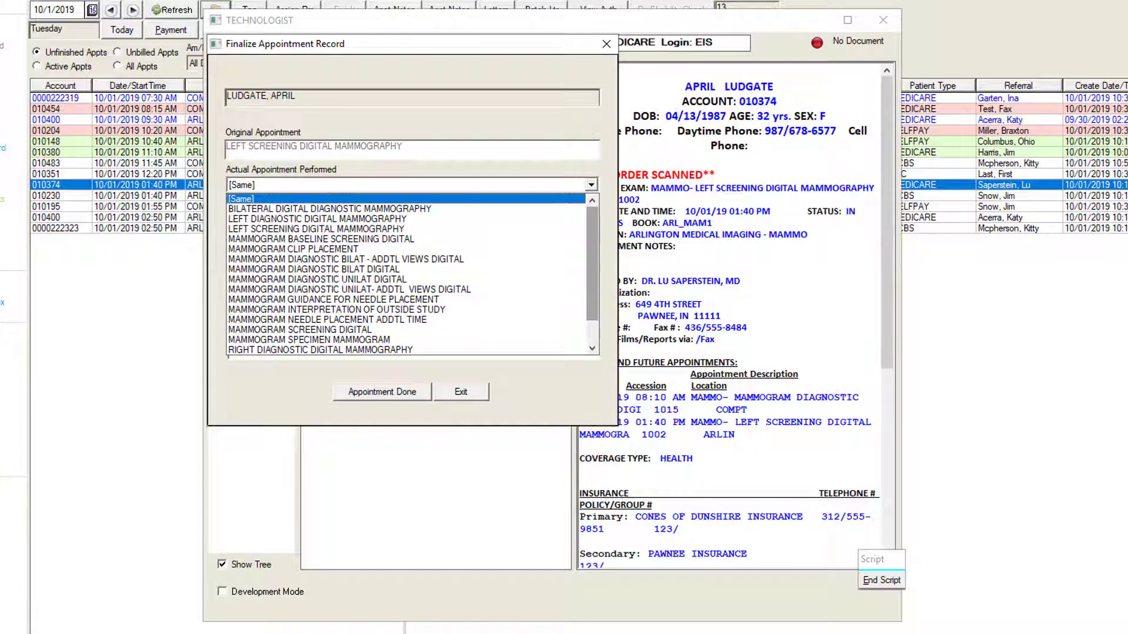
pyautogui.click(591, 185)
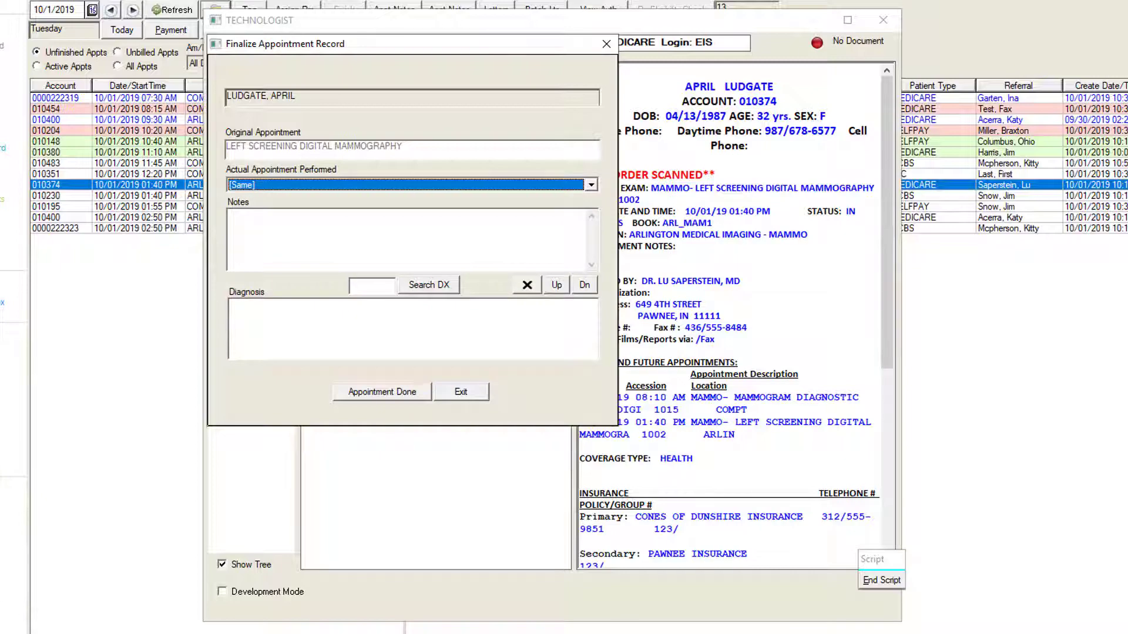
pyautogui.click(382, 392)
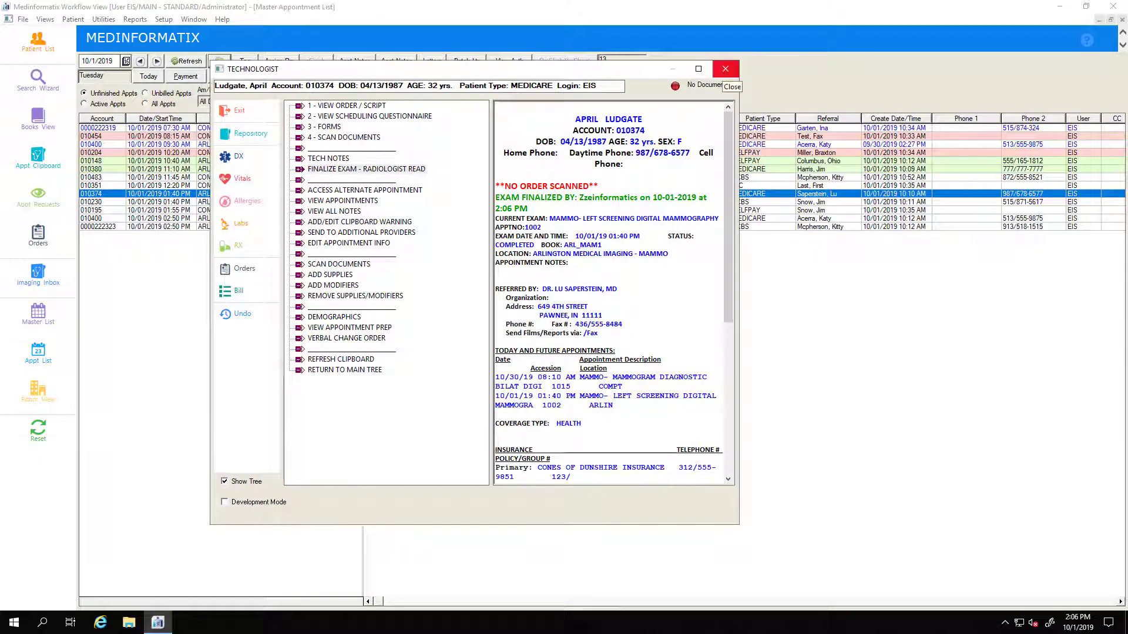
# - Close the Technologist clipboard and filter the Master Appointment List to active appointments
pyautogui.click(725, 68)
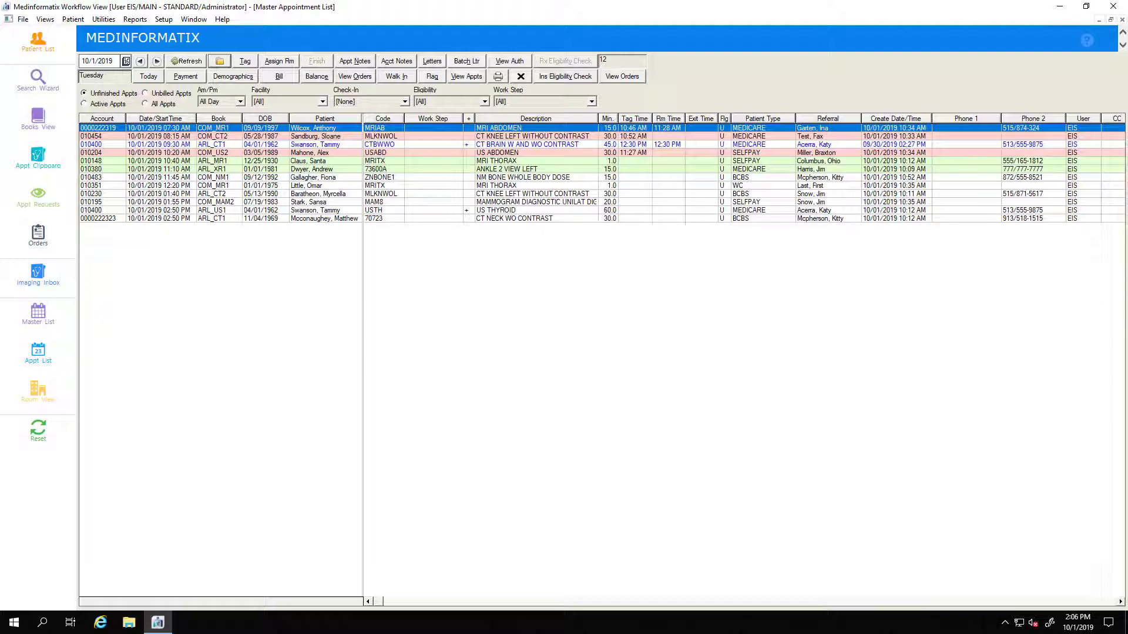
pyautogui.click(85, 104)
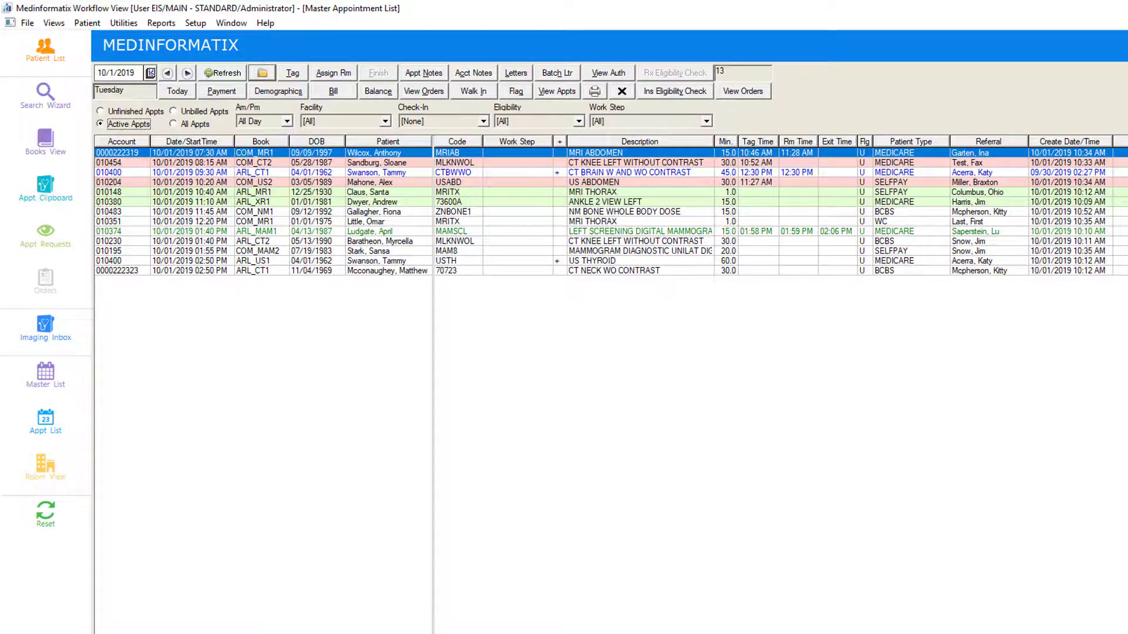
# - Flag the 02:50 PM US THYROID appointment as (C) Cancelled by Patient (On-Time), with 'Patient ill' as the explanation
pyautogui.click(622, 261)
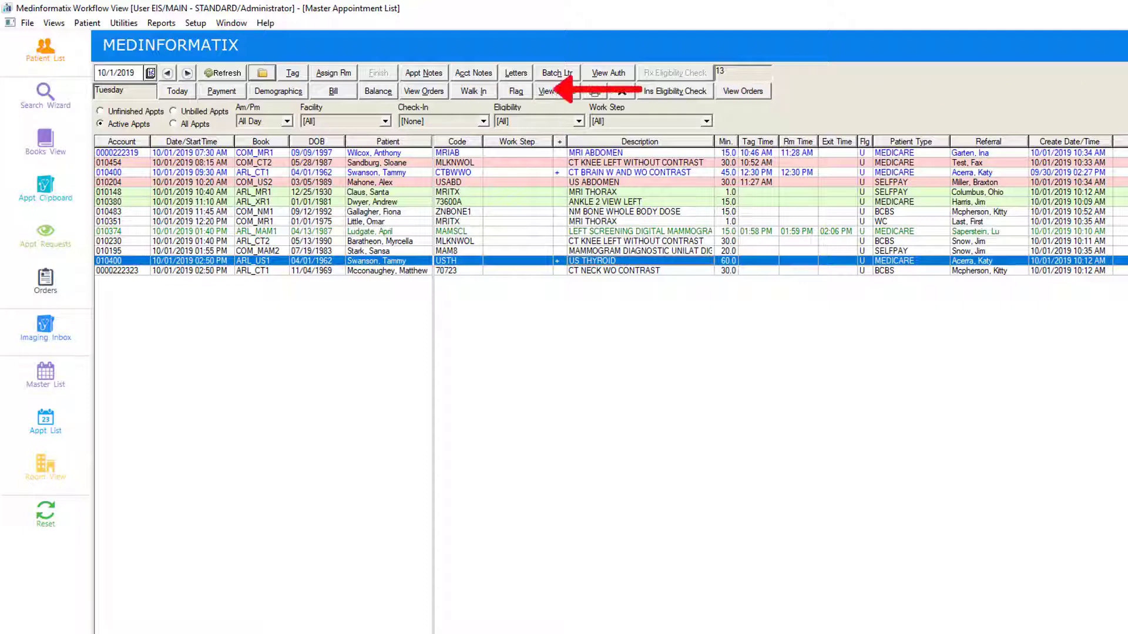
pyautogui.click(515, 91)
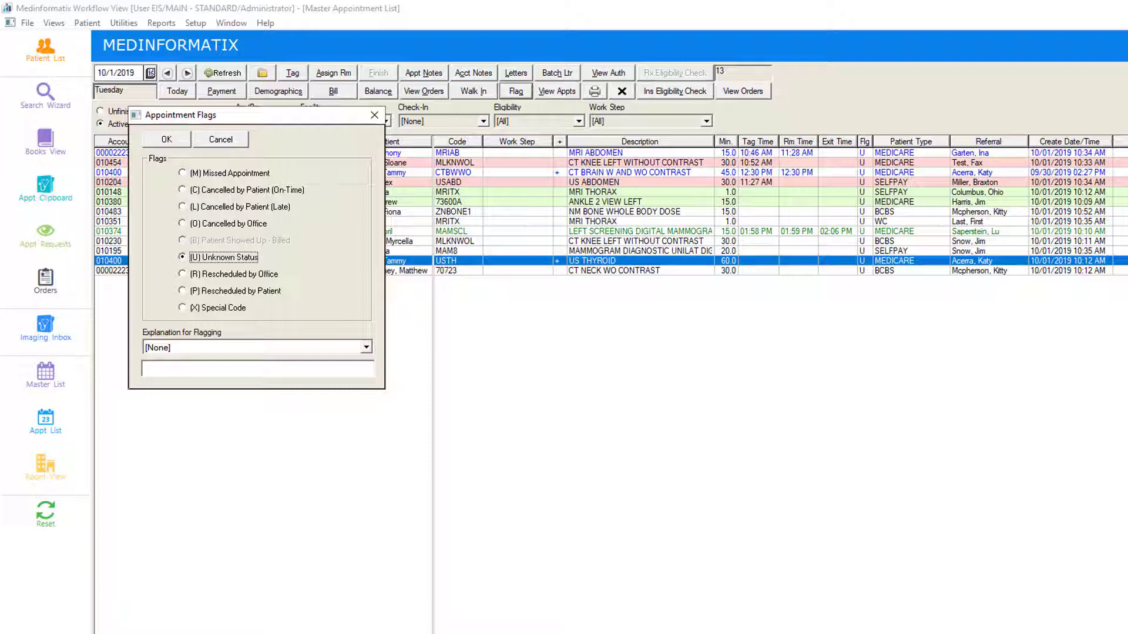
pyautogui.click(183, 189)
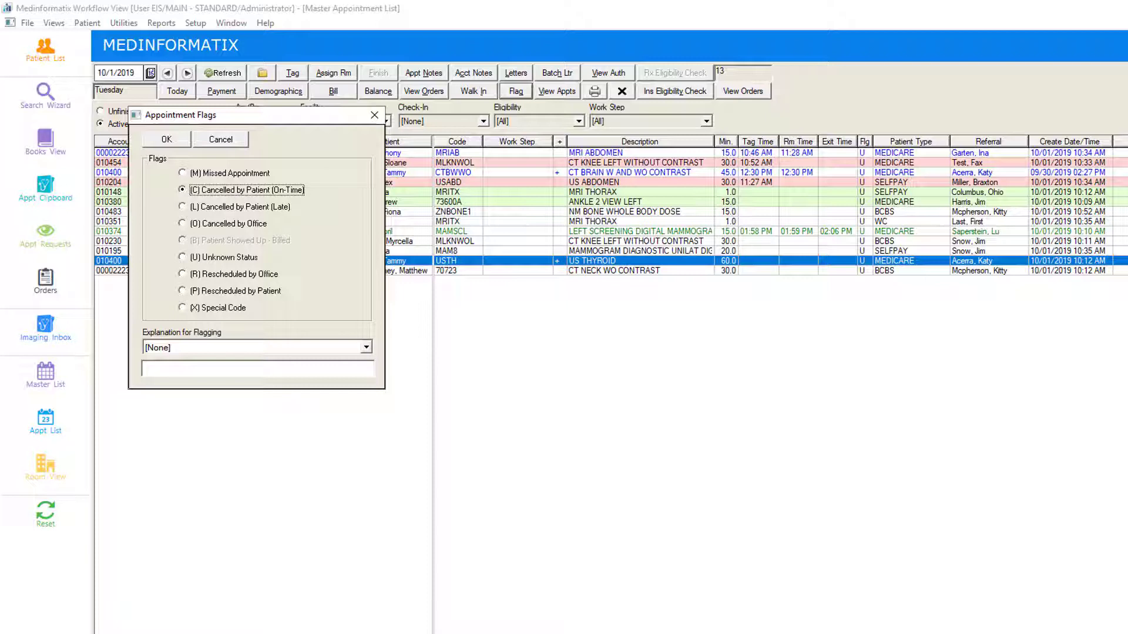
pyautogui.click(366, 347)
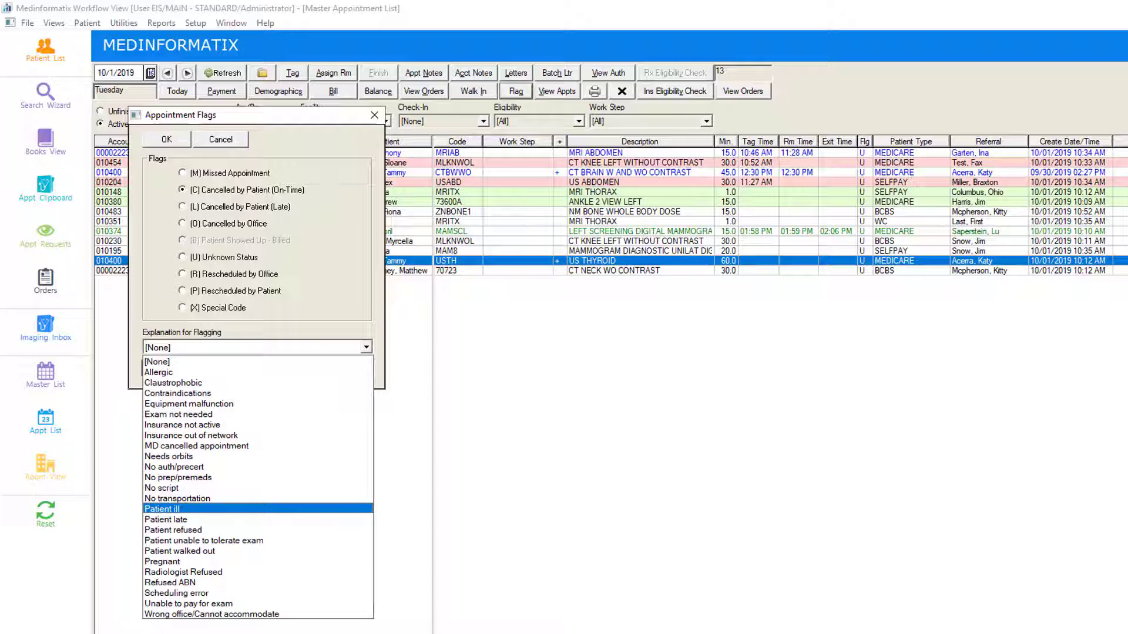
pyautogui.press('Return')
pyautogui.press('Return')
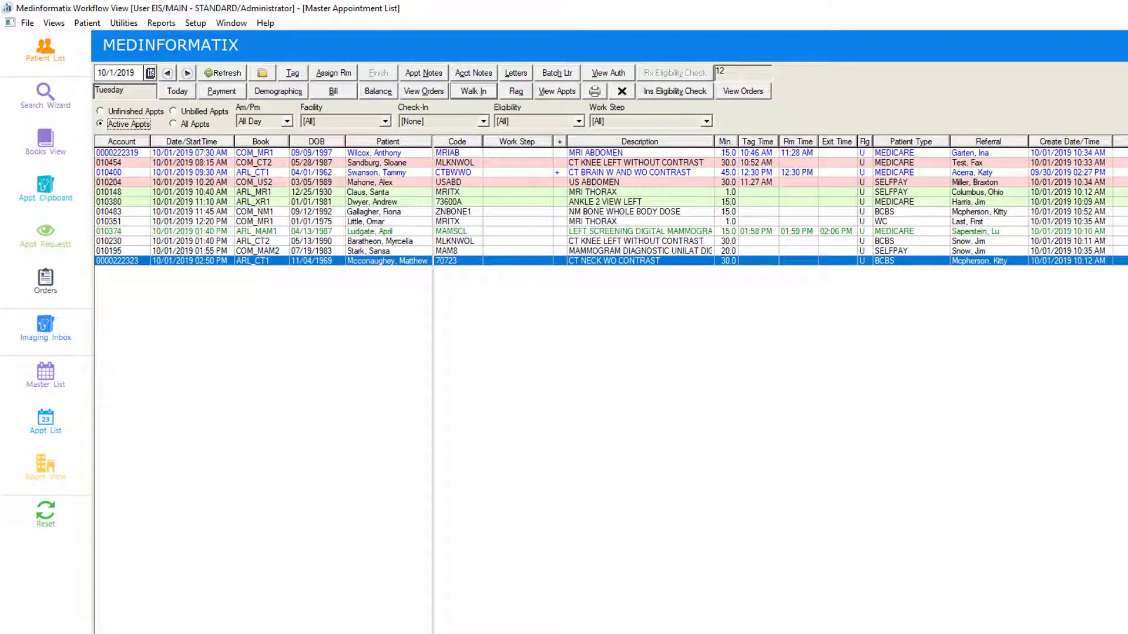
# - Show all appointments in the list and check the flag of the 02:50 PM US THYROID appointment
pyautogui.click(194, 124)
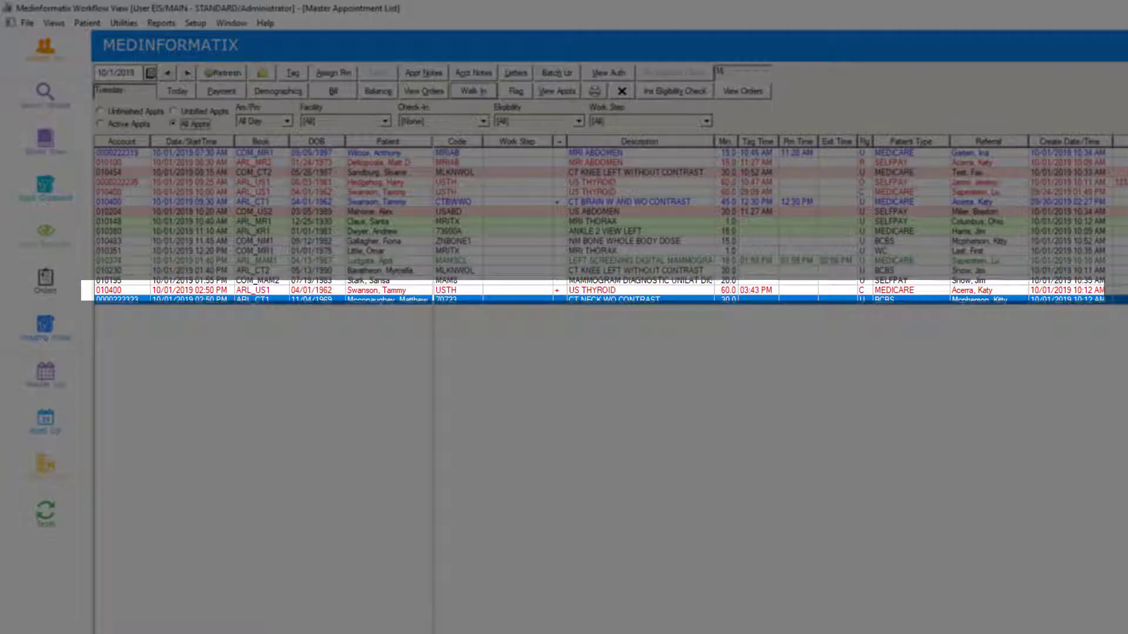
pyautogui.click(862, 291)
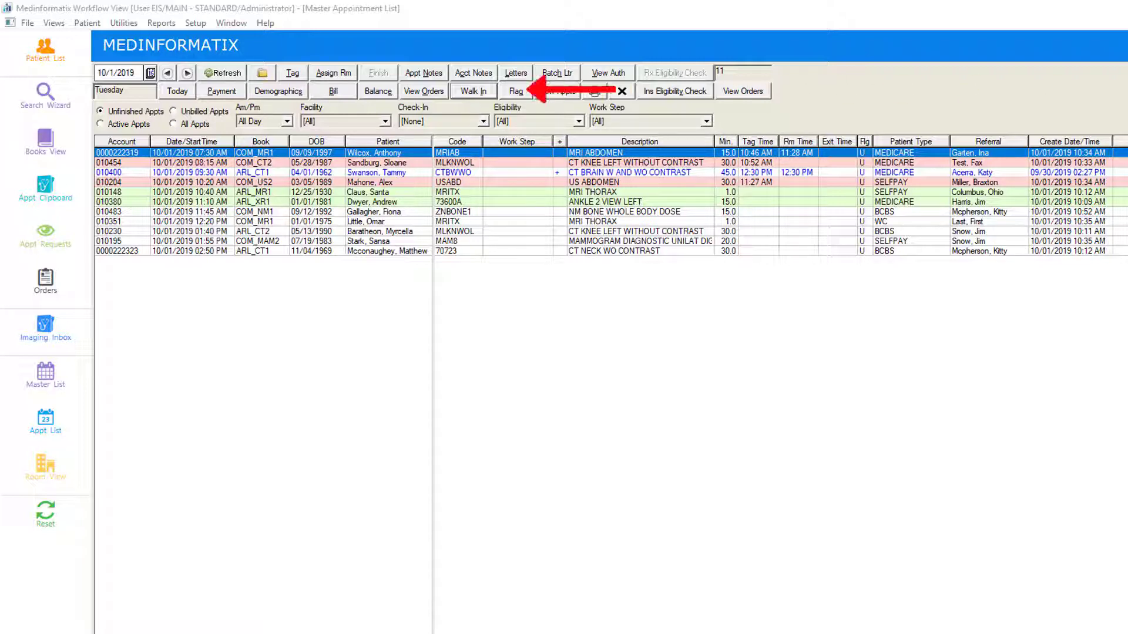
# - Start a walk-in appointment, search the Patient List by the patient's full name, and select the matching patient
pyautogui.click(473, 91)
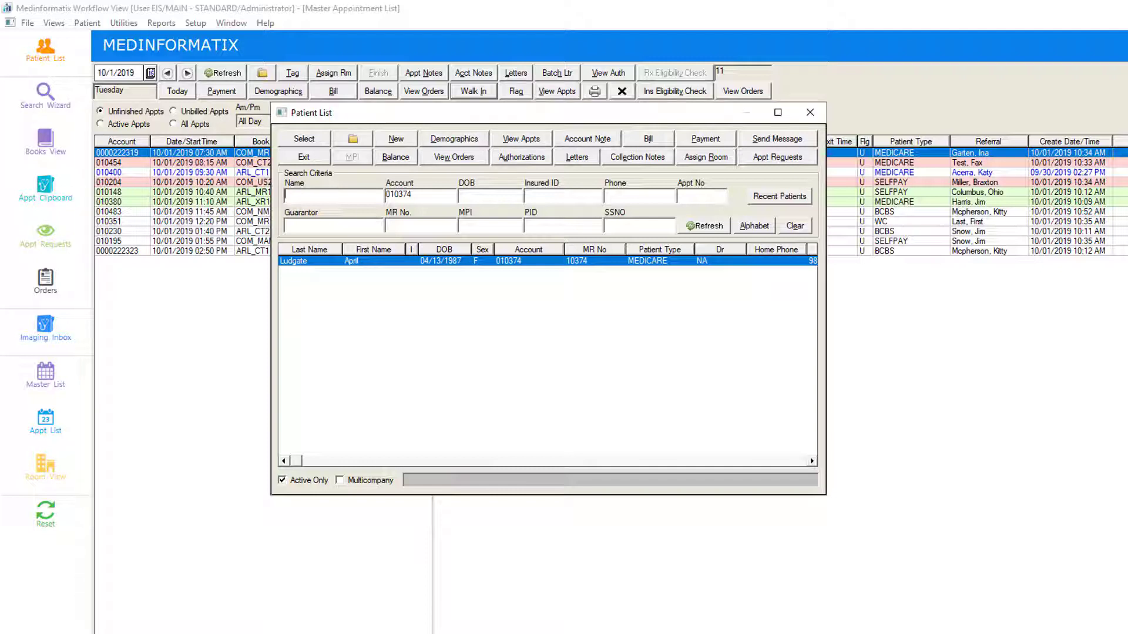
pyautogui.write('STARK, ARYA')
pyautogui.press('Return')
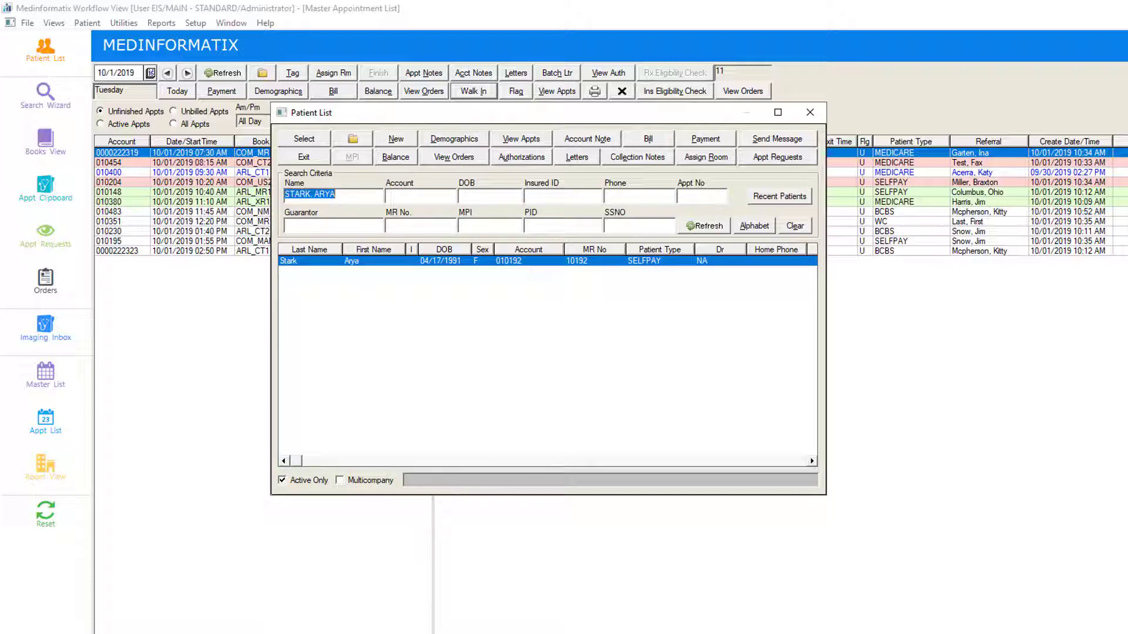
pyautogui.press('Return')
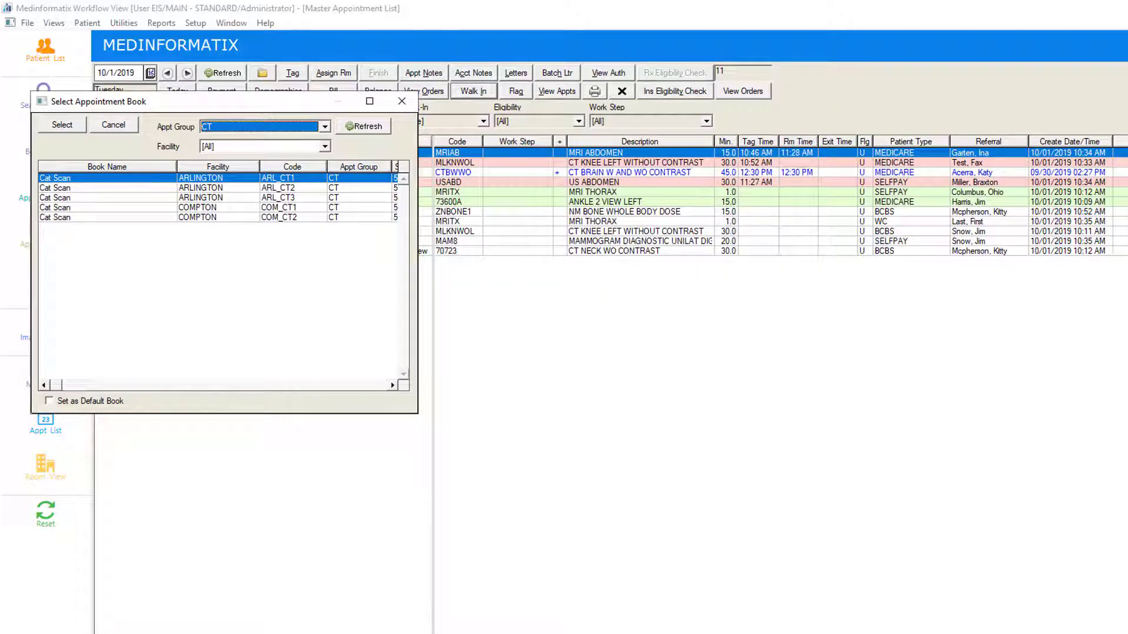
# - Choose the Arlington ultrasound book ARL_US1 from the US appointment group and set the appointment reason to Walk-In
pyautogui.click(325, 127)
pyautogui.press('Return')
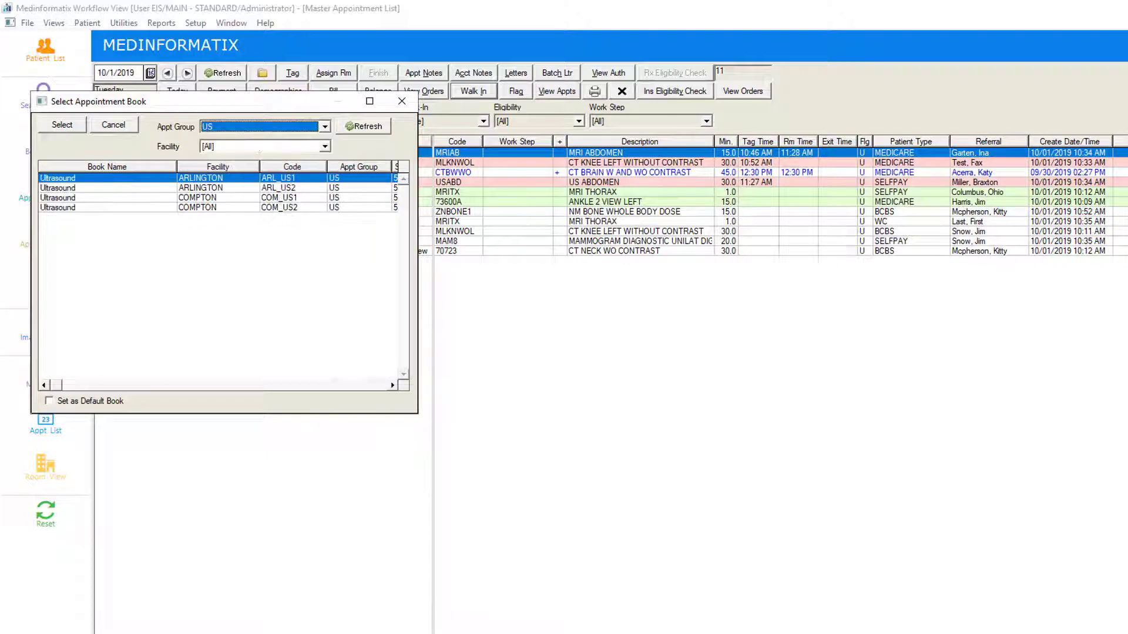
pyautogui.press('Return')
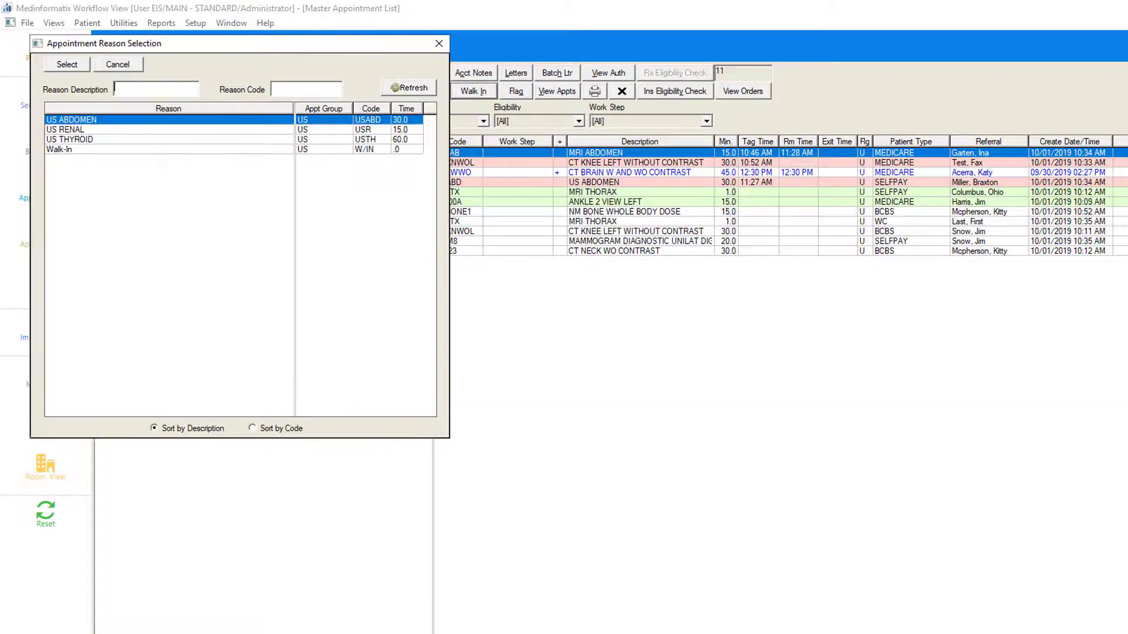
pyautogui.click(82, 149)
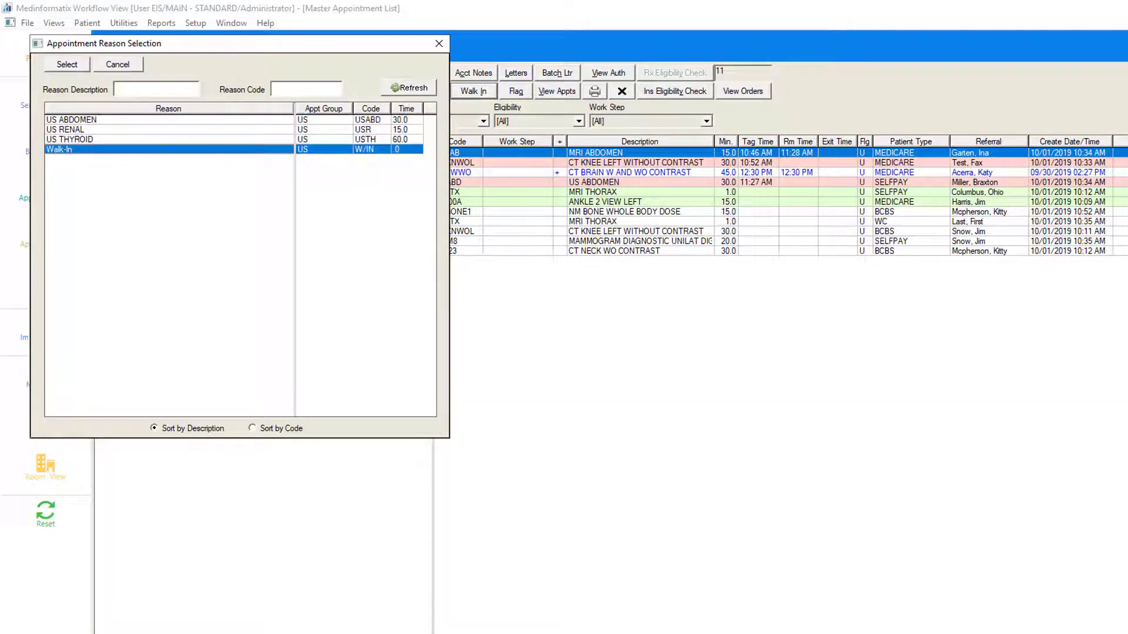
pyautogui.press('Return')
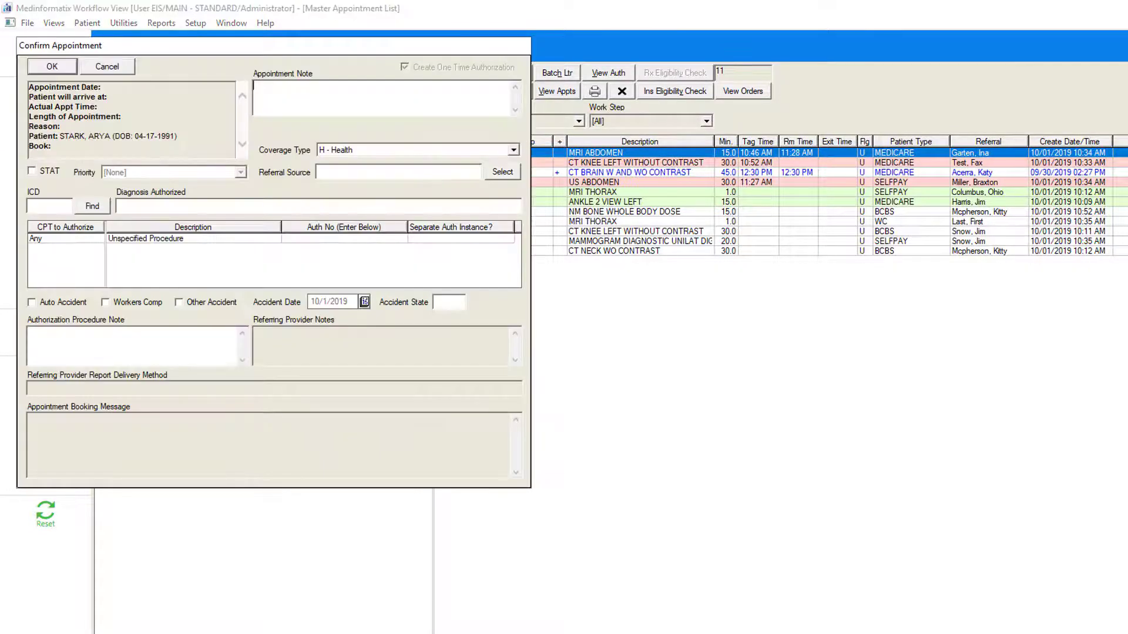
# - Set the referral source to the first provider matching "ac", confirm the walk-in appointment, and close its Front Desk / Check-In clipboard
pyautogui.click(502, 172)
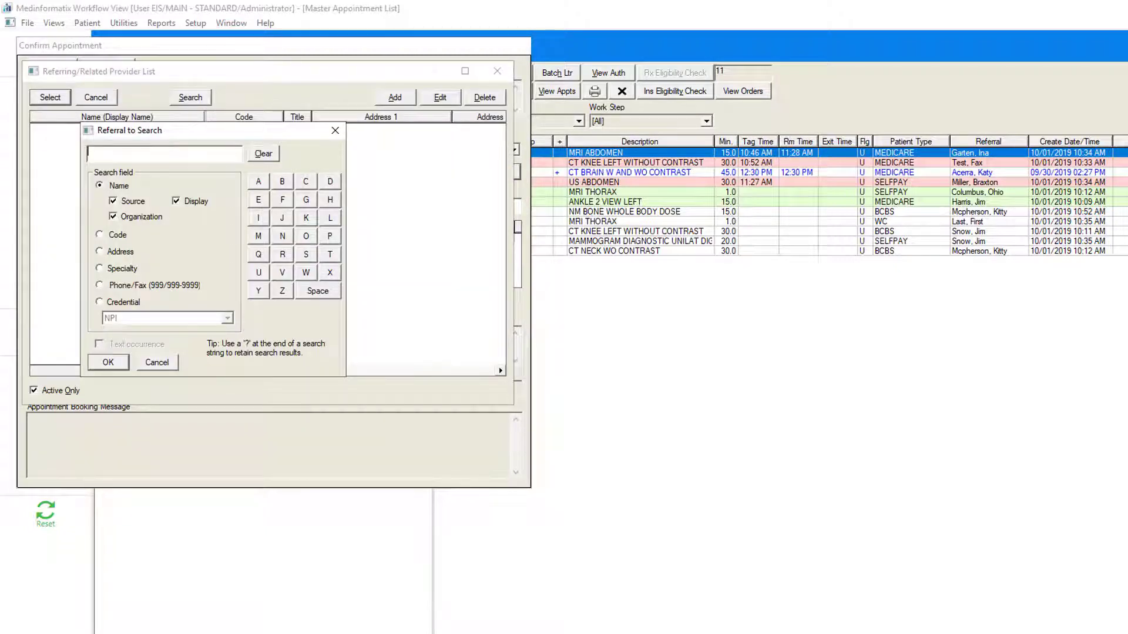
pyautogui.write('ac')
pyautogui.press('Return')
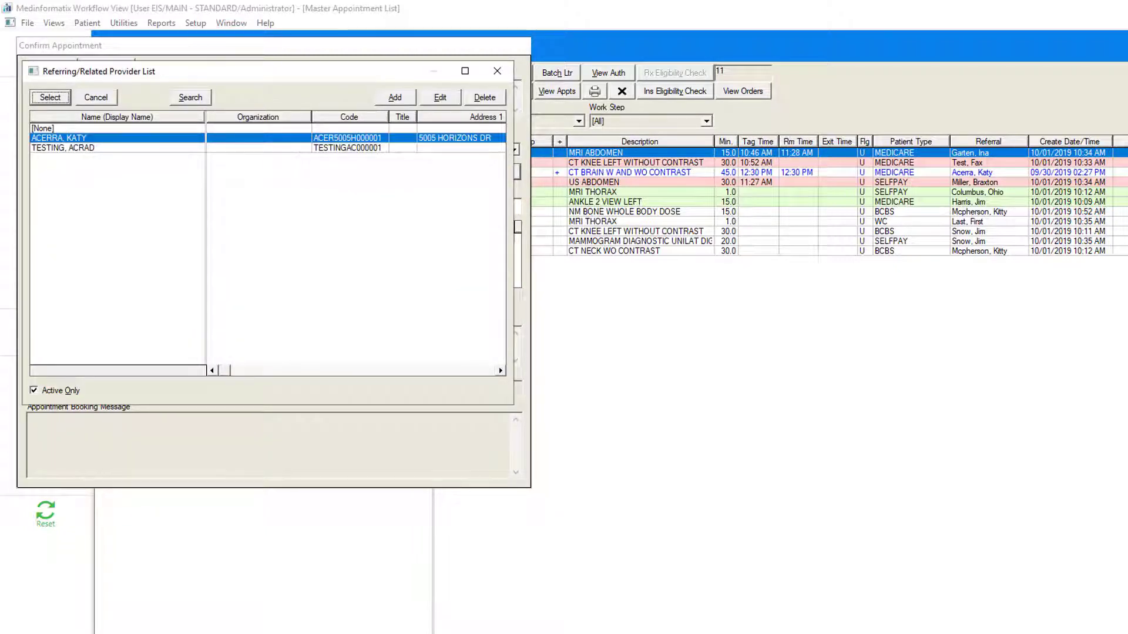
pyautogui.press('Return')
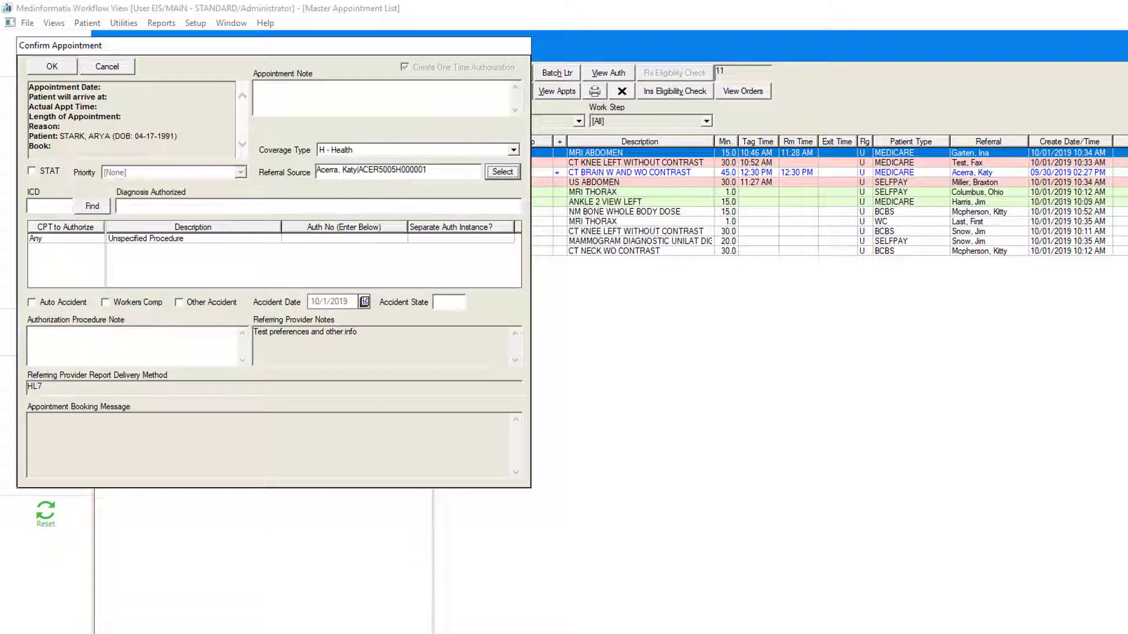
pyautogui.press('Return')
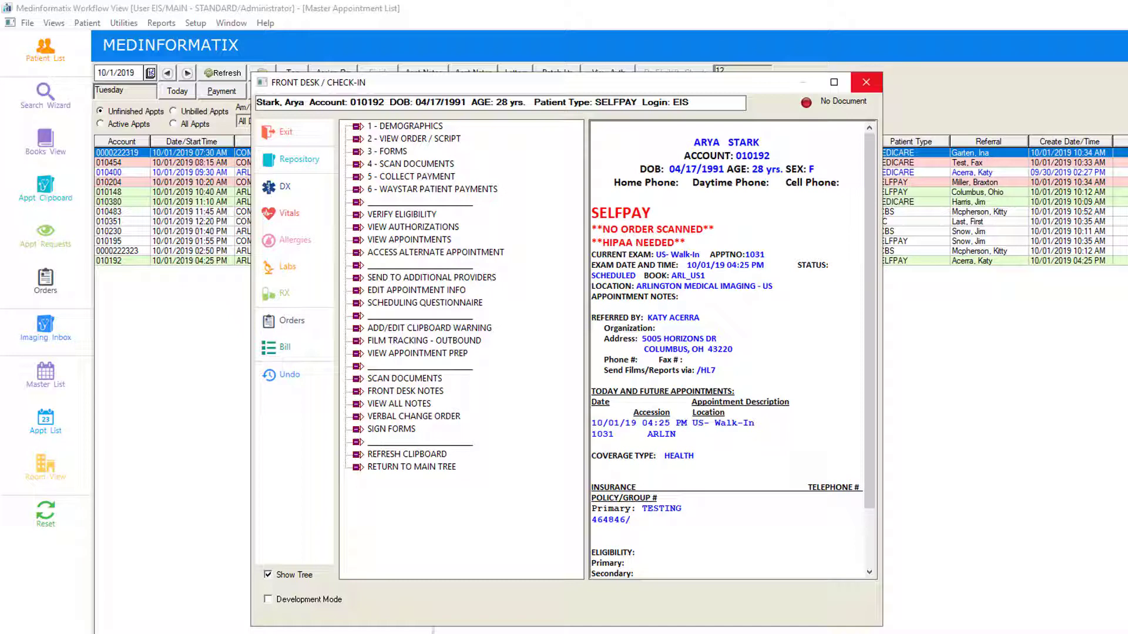
pyautogui.click(865, 82)
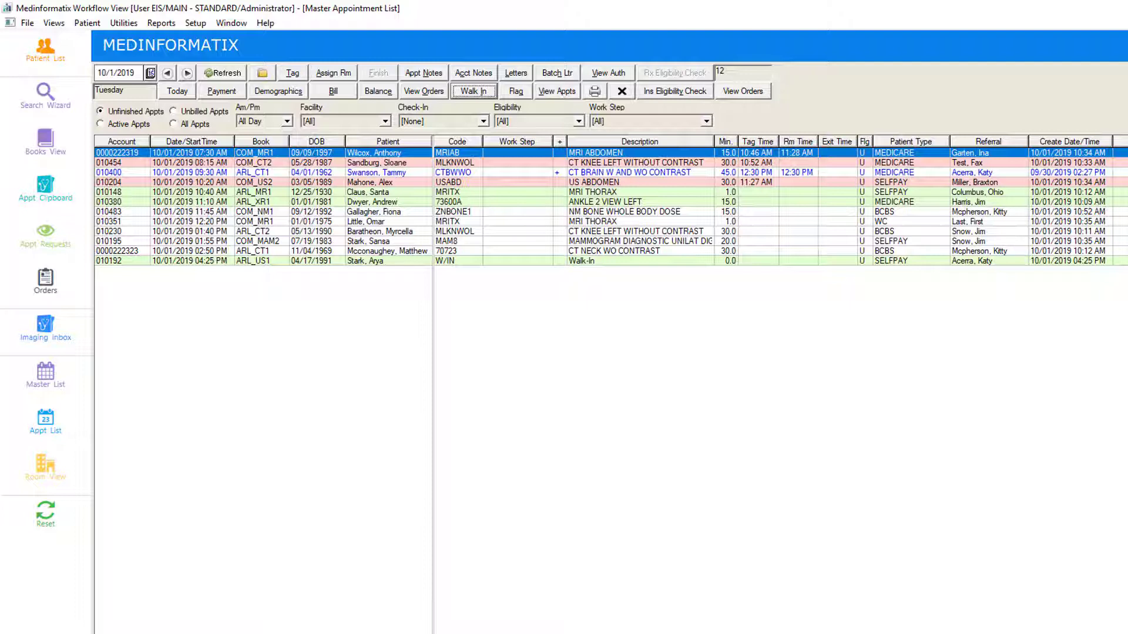
# - Tag the 04:25 PM Walk-In appointment as 'Ready for Service'
pyautogui.click(518, 261)
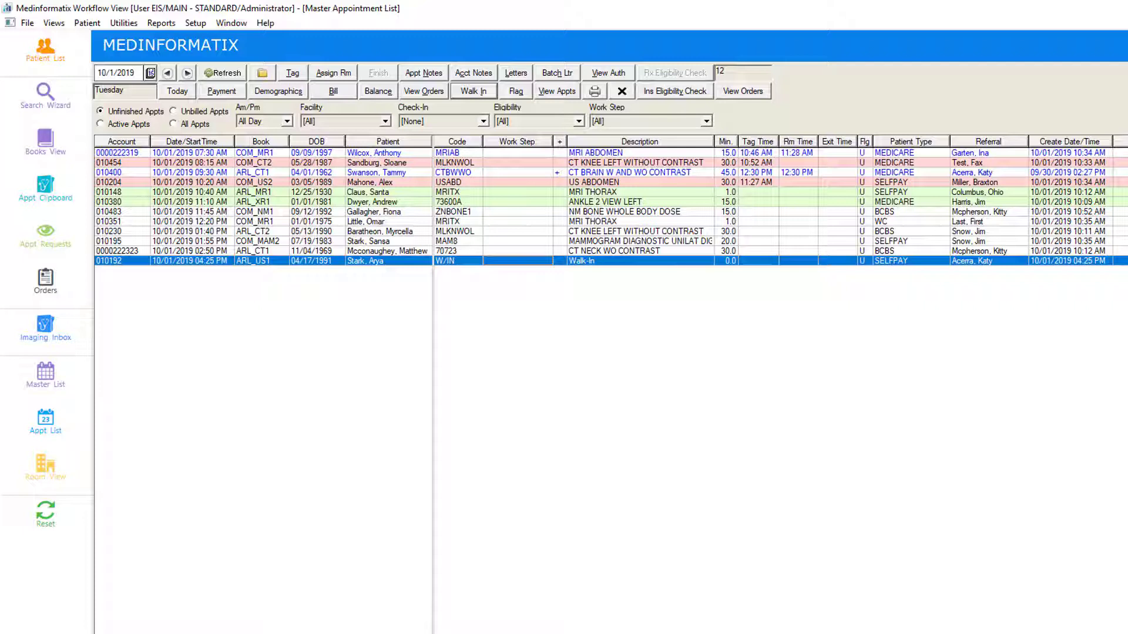
pyautogui.click(293, 73)
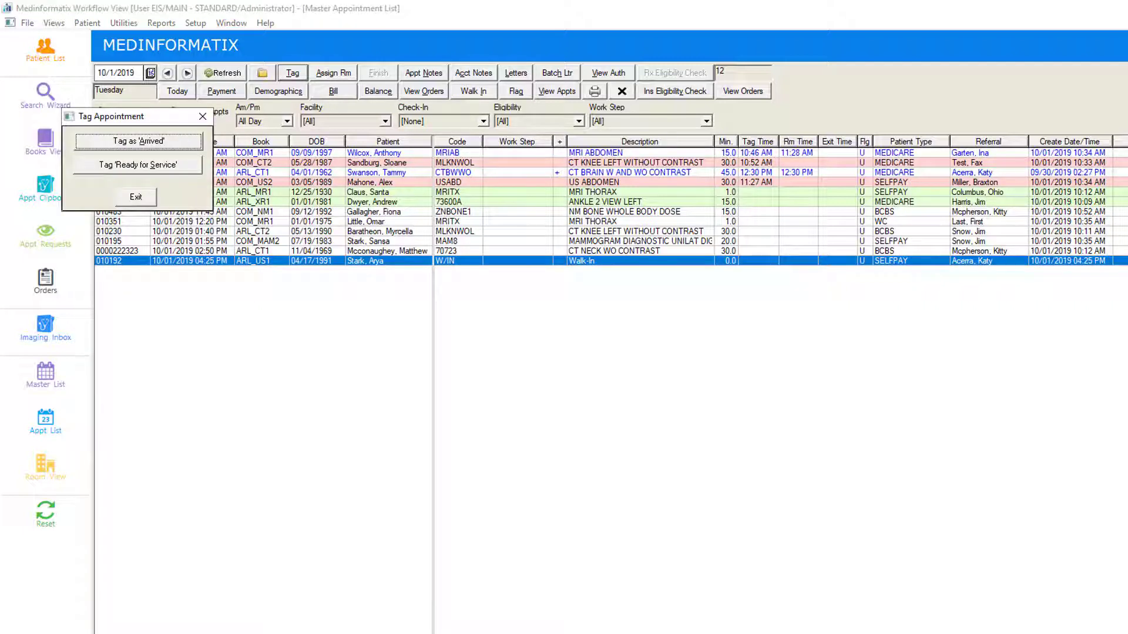
pyautogui.click(138, 165)
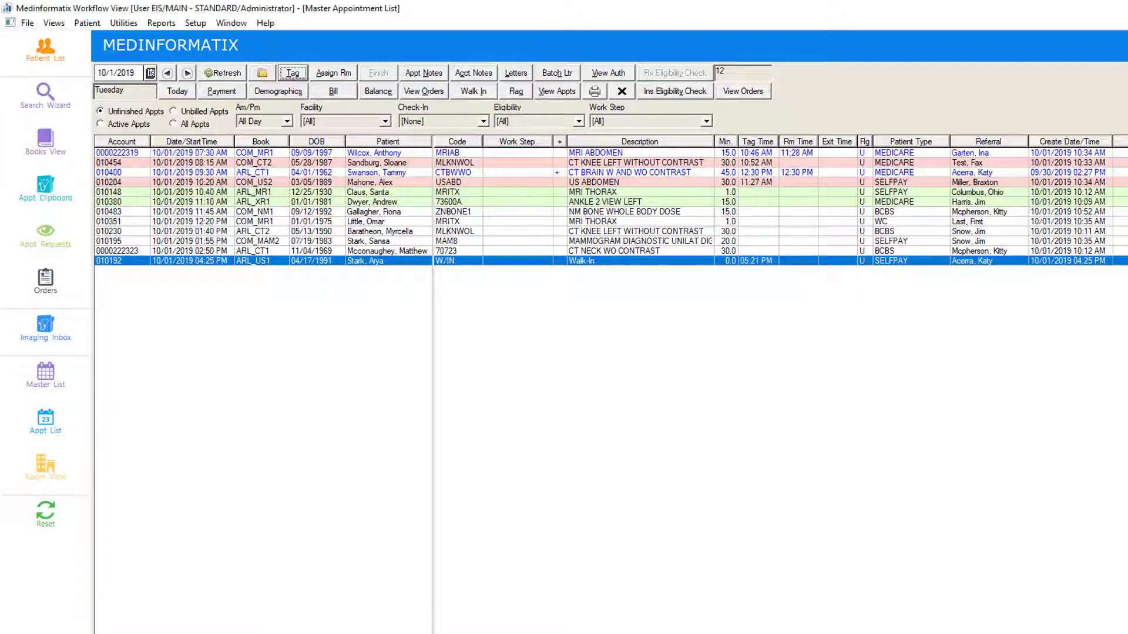